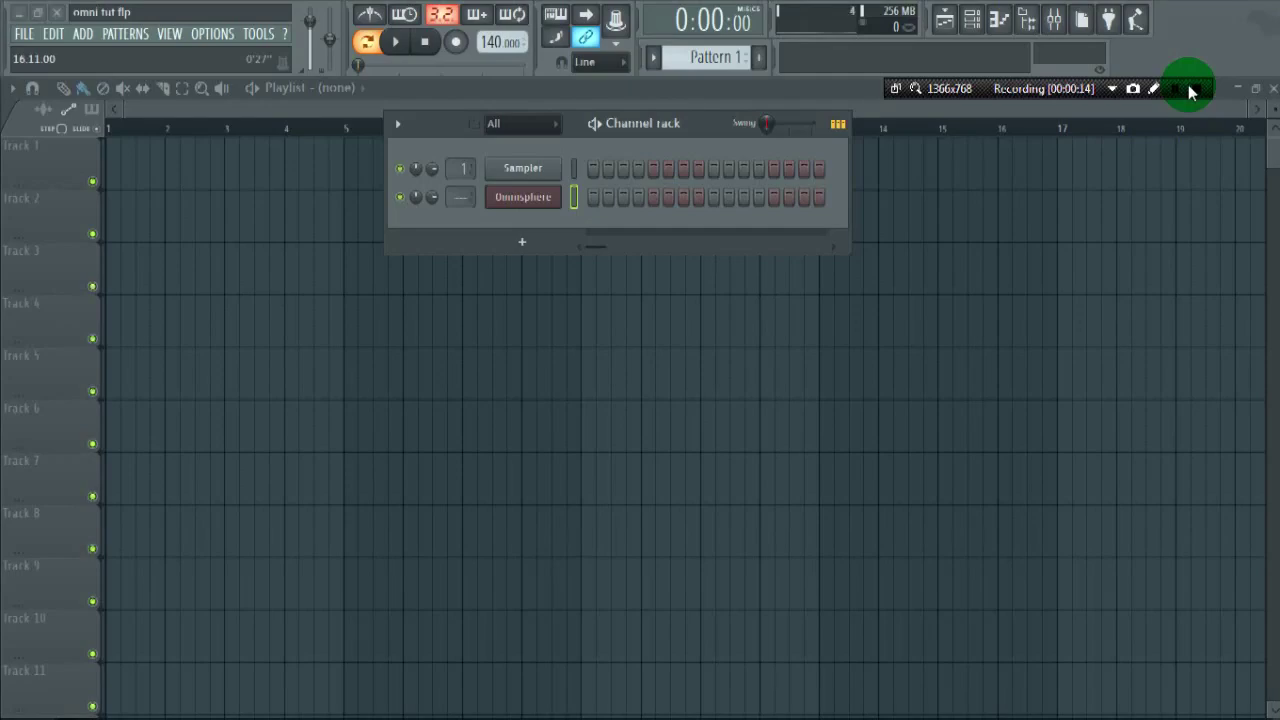
# Step: Import the Parvati Ramana WAV from the Omni folder as user audio using Utility > User Audio
pyautogui.click(520, 210)
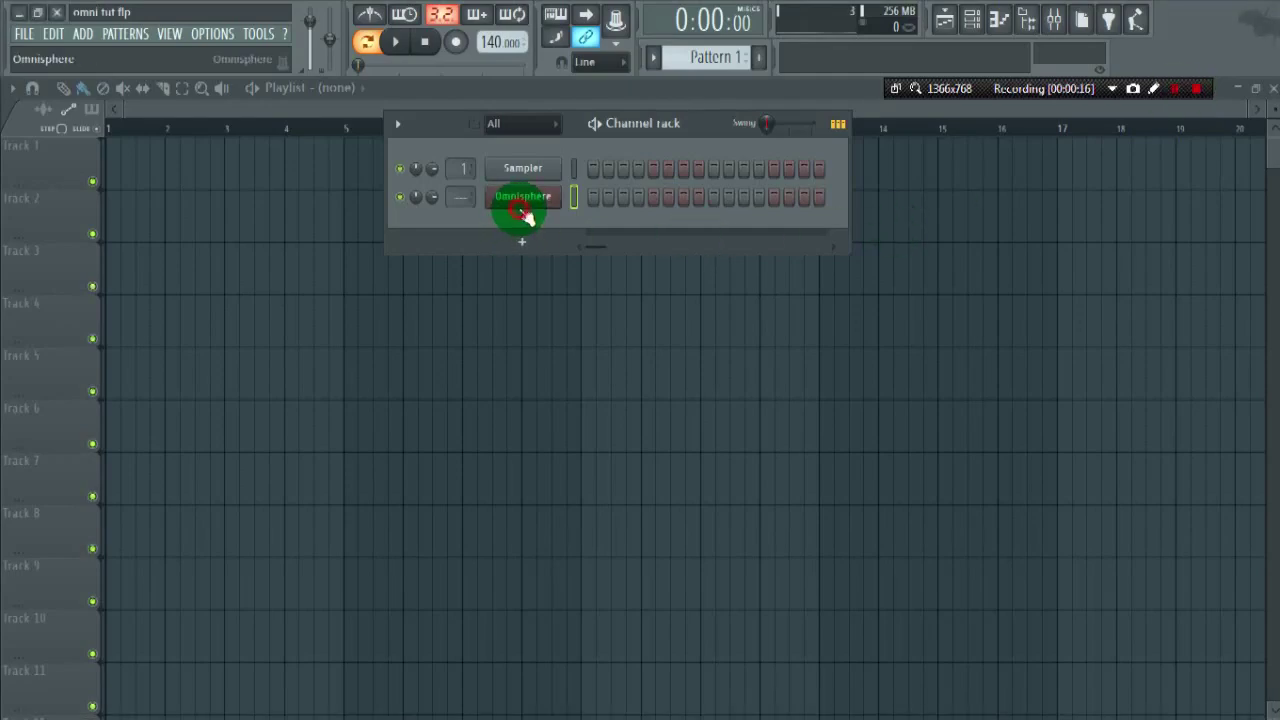
pyautogui.click(176, 110)
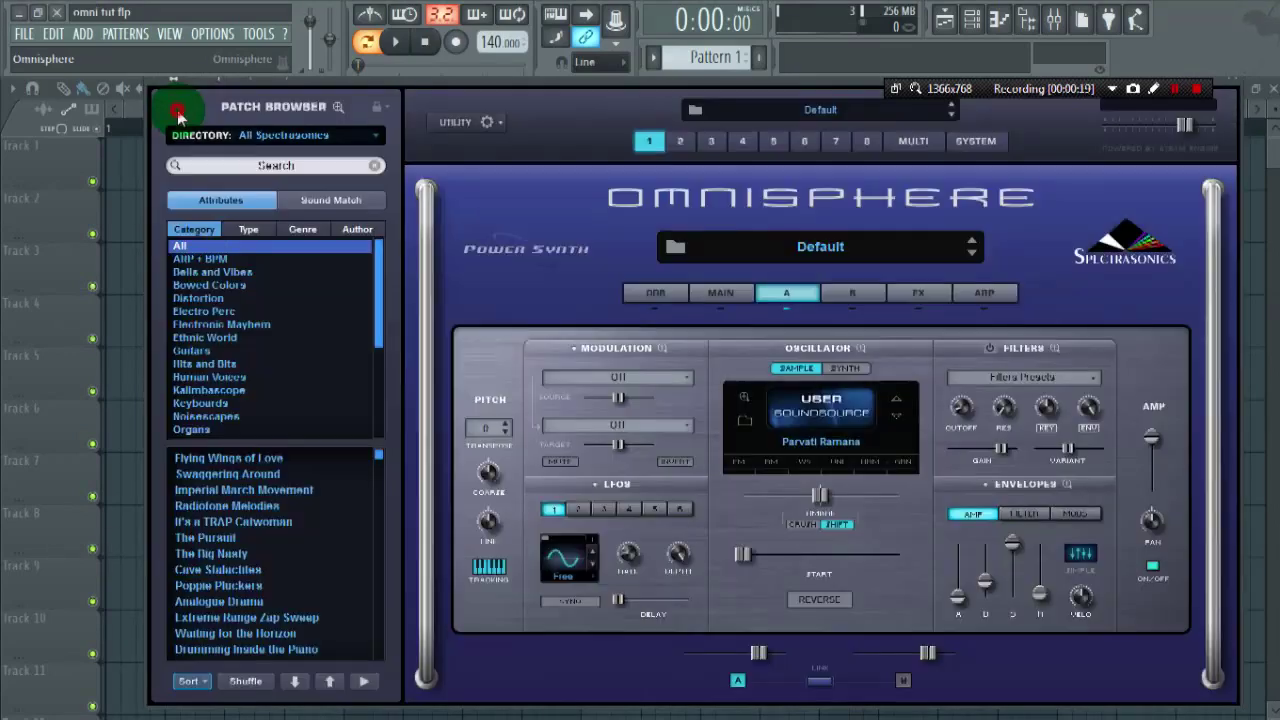
pyautogui.click(488, 126)
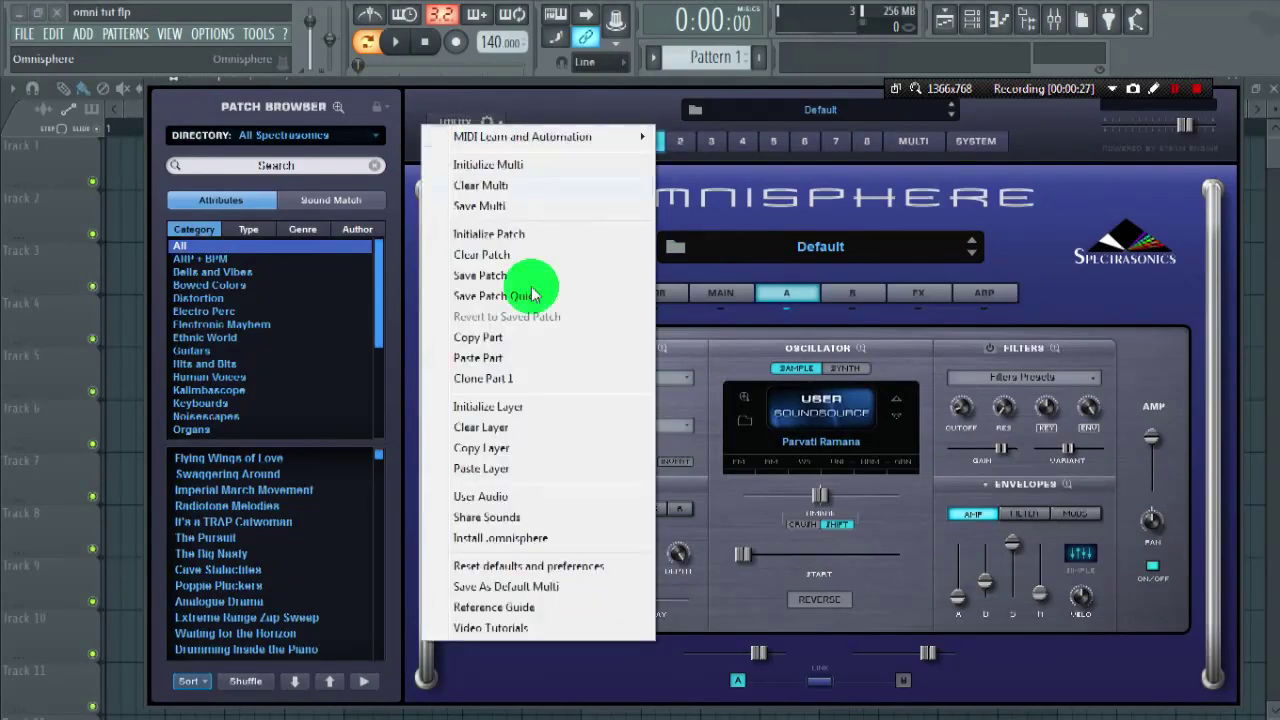
pyautogui.click(560, 500)
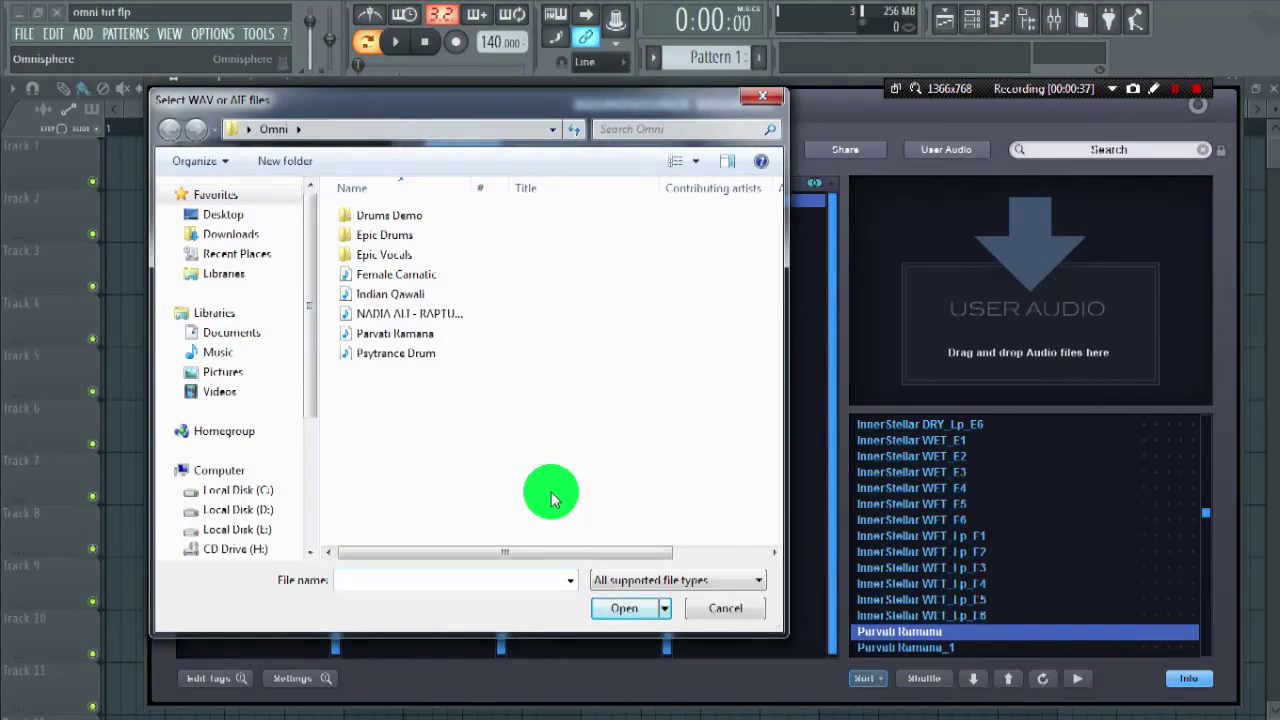
pyautogui.click(393, 340)
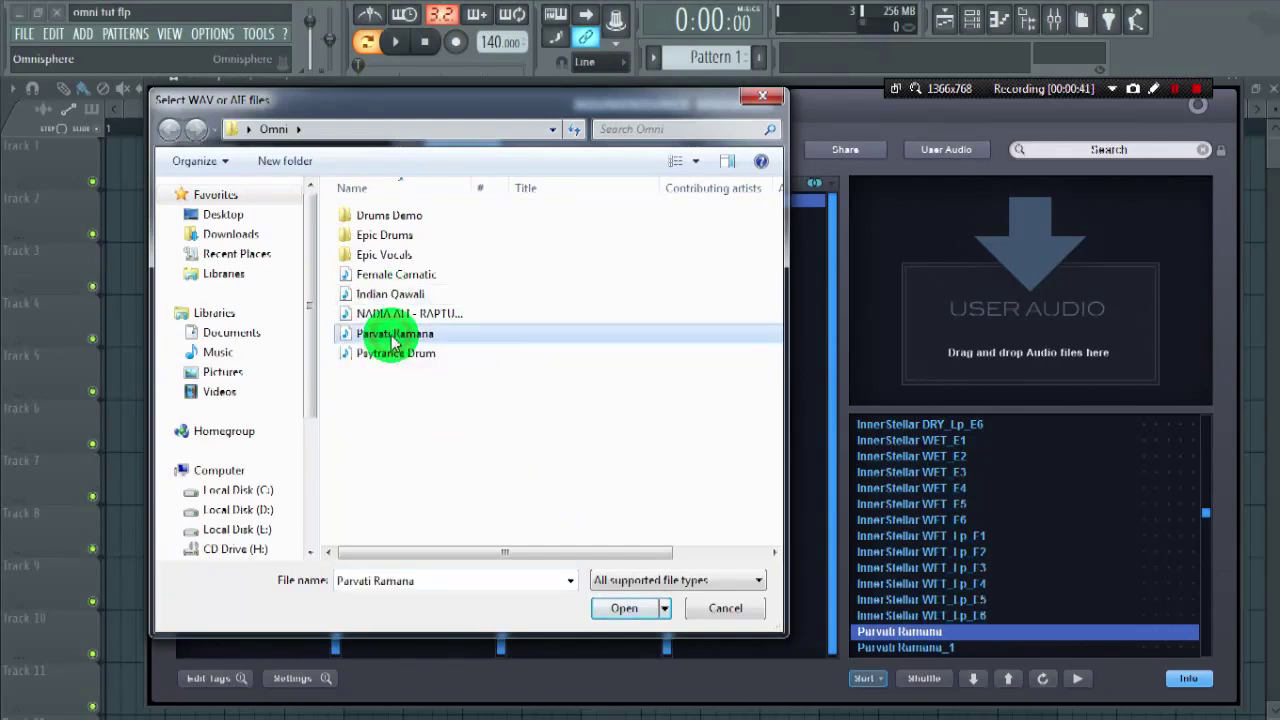
pyautogui.click(626, 610)
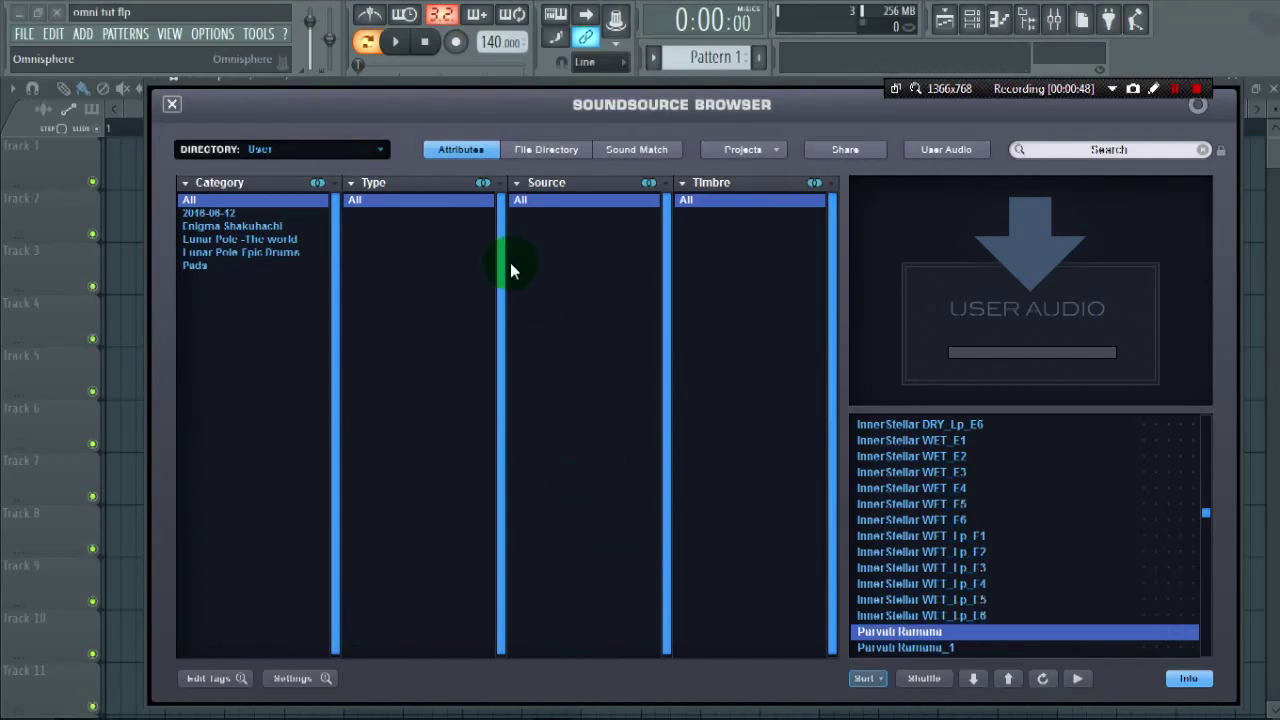
pyautogui.click(439, 131)
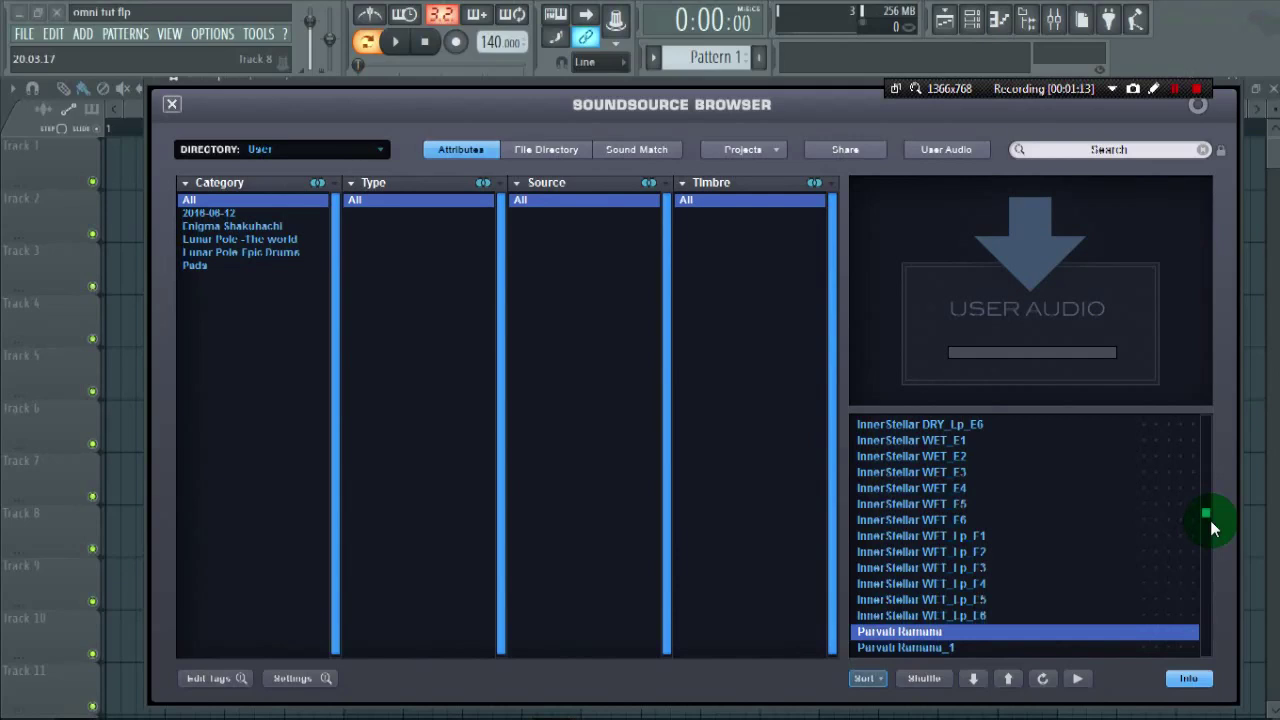
pyautogui.click(749, 477)
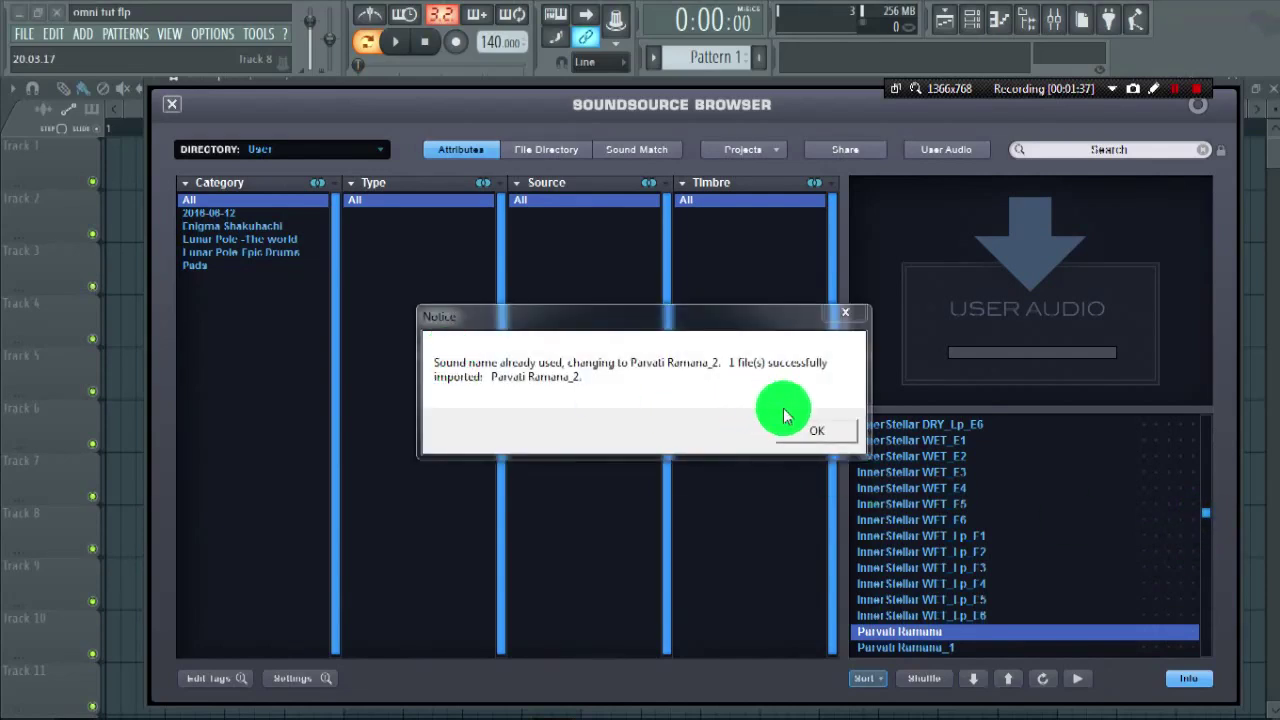
pyautogui.click(814, 435)
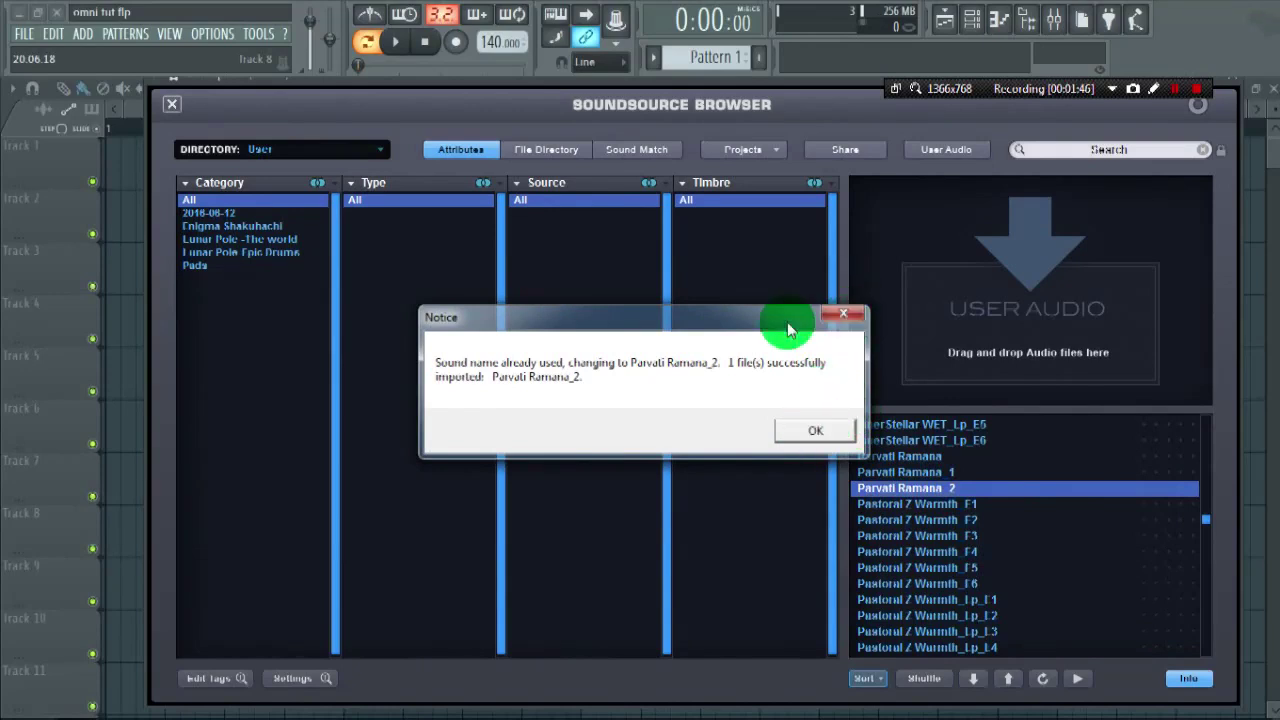
pyautogui.click(815, 431)
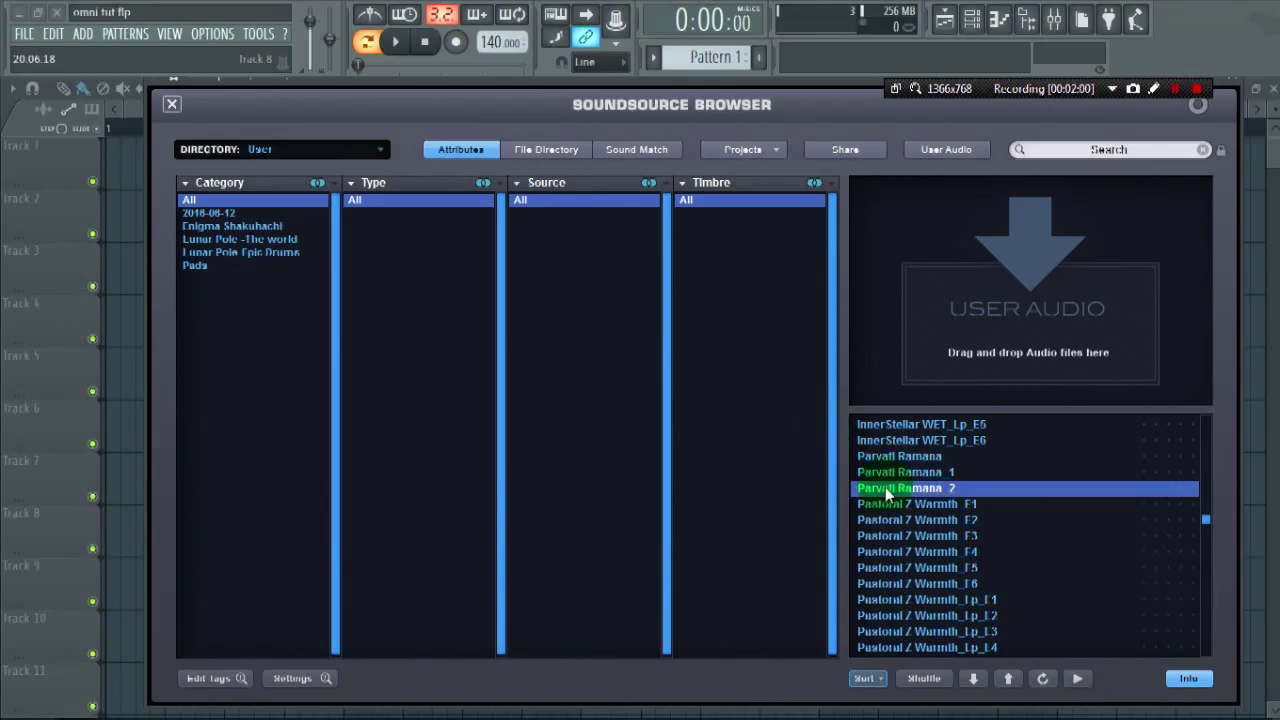
pyautogui.moveTo(887, 493); pyautogui.dragTo(540, 205)
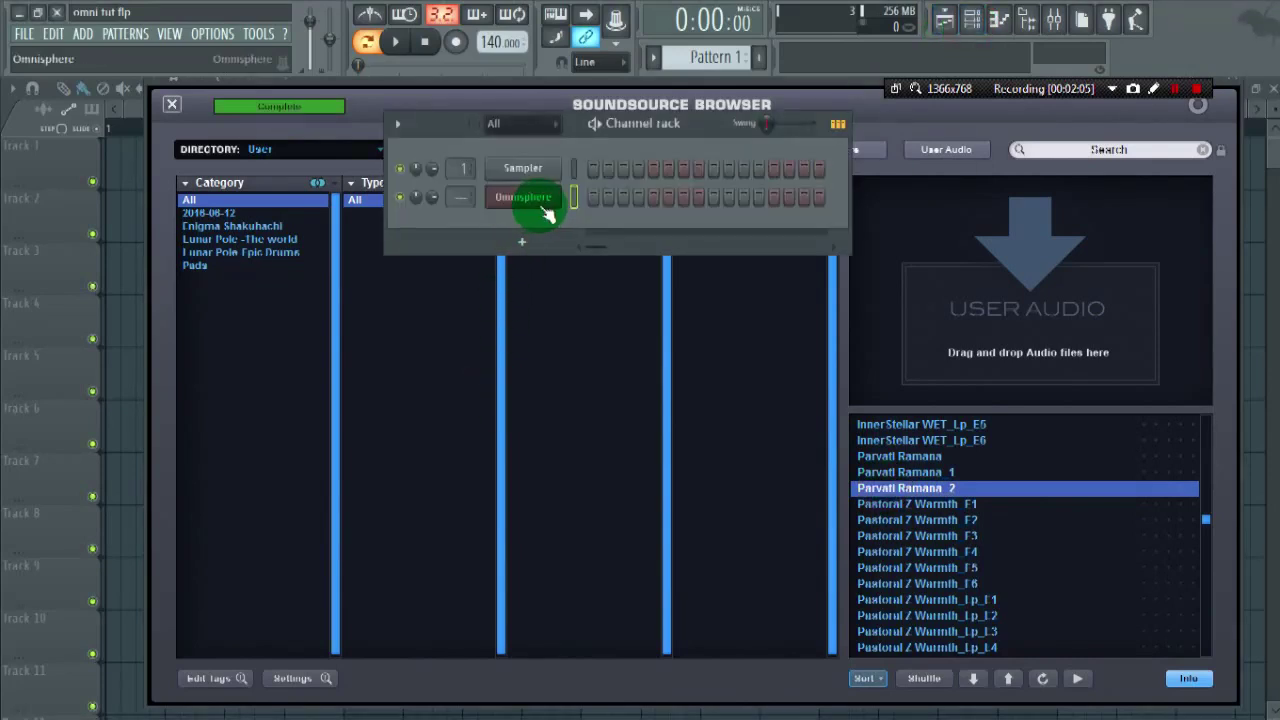
# Step: Open Omnisphere's piano roll and draw a sustained C5 note spanning bars 1 to 4
pyautogui.rightClick(540, 205)
pyautogui.click(570, 203)
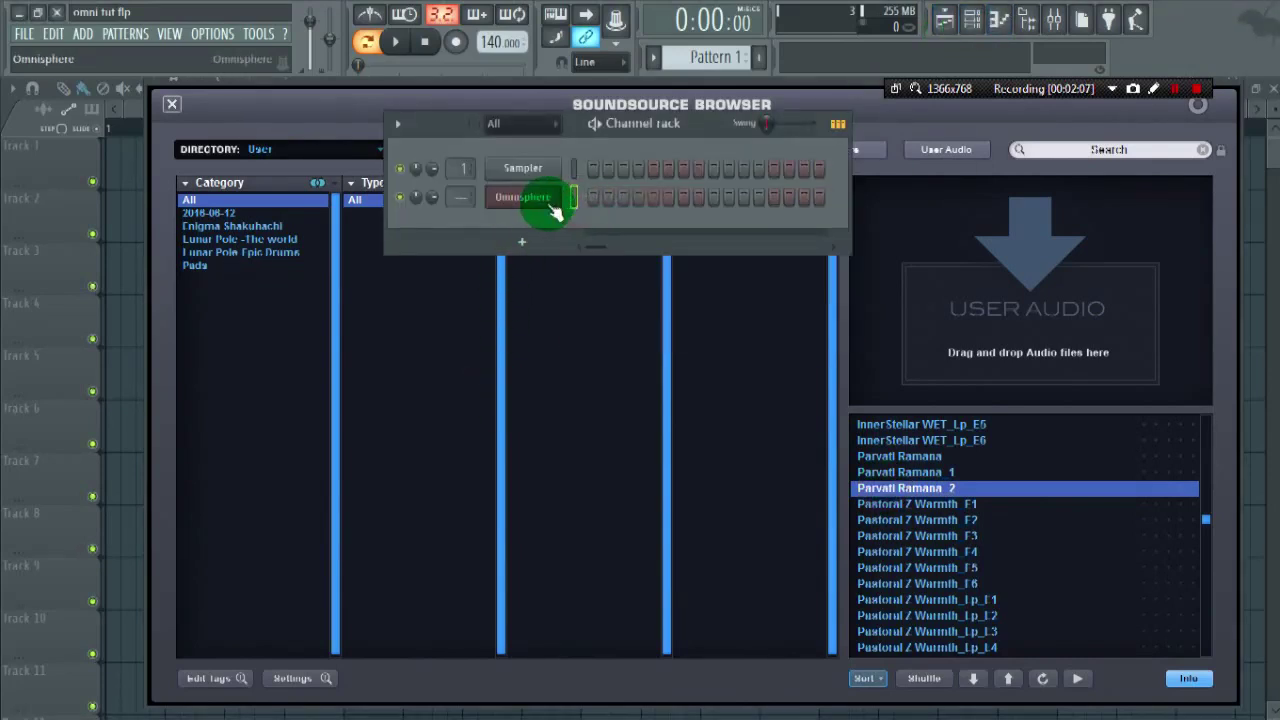
pyautogui.rightClick(578, 207)
pyautogui.click(581, 206)
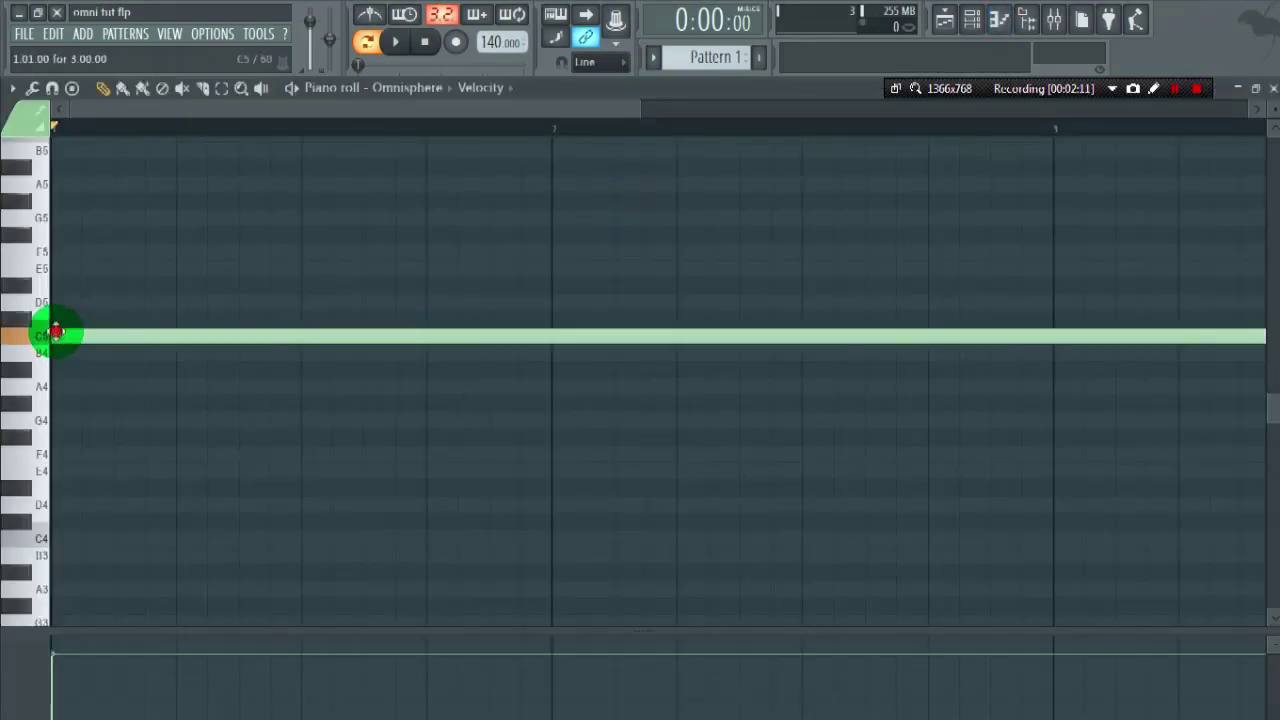
pyautogui.click(55, 336)
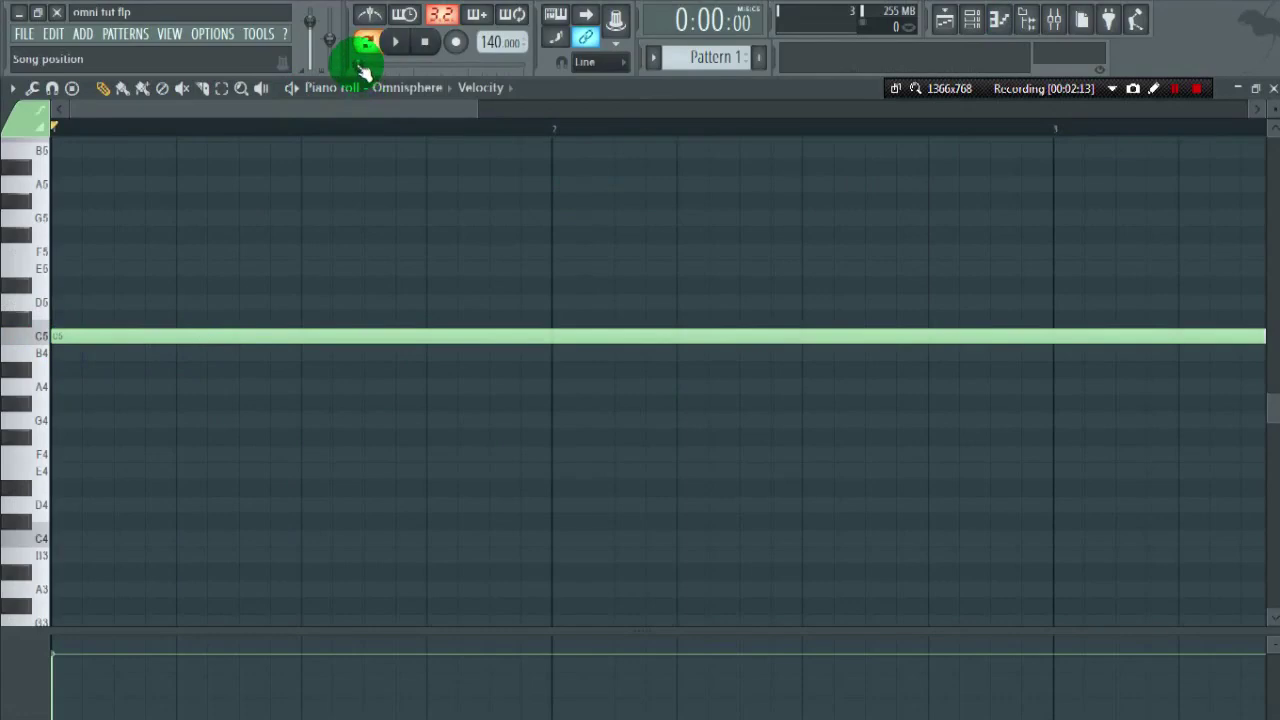
# Step: Play back the C5 note with the timeline zoomed out, then stop playback
pyautogui.click(396, 45)
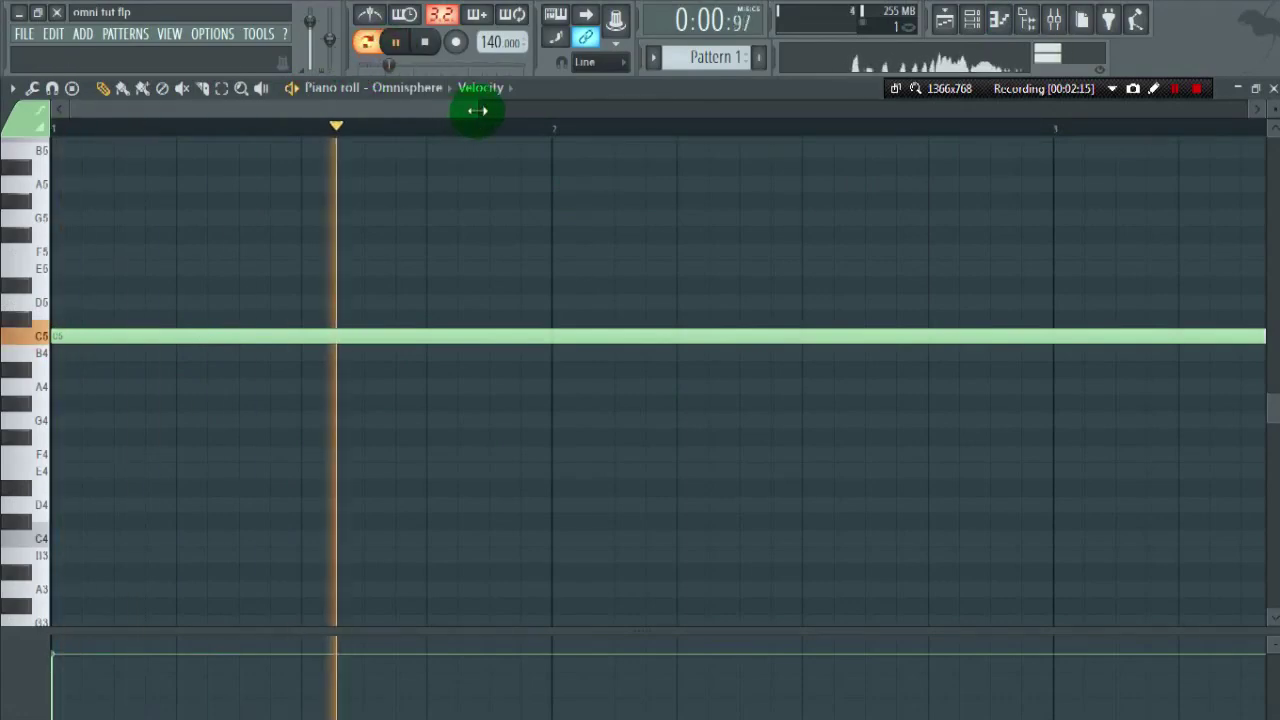
pyautogui.moveTo(478, 110); pyautogui.dragTo(1245, 110)
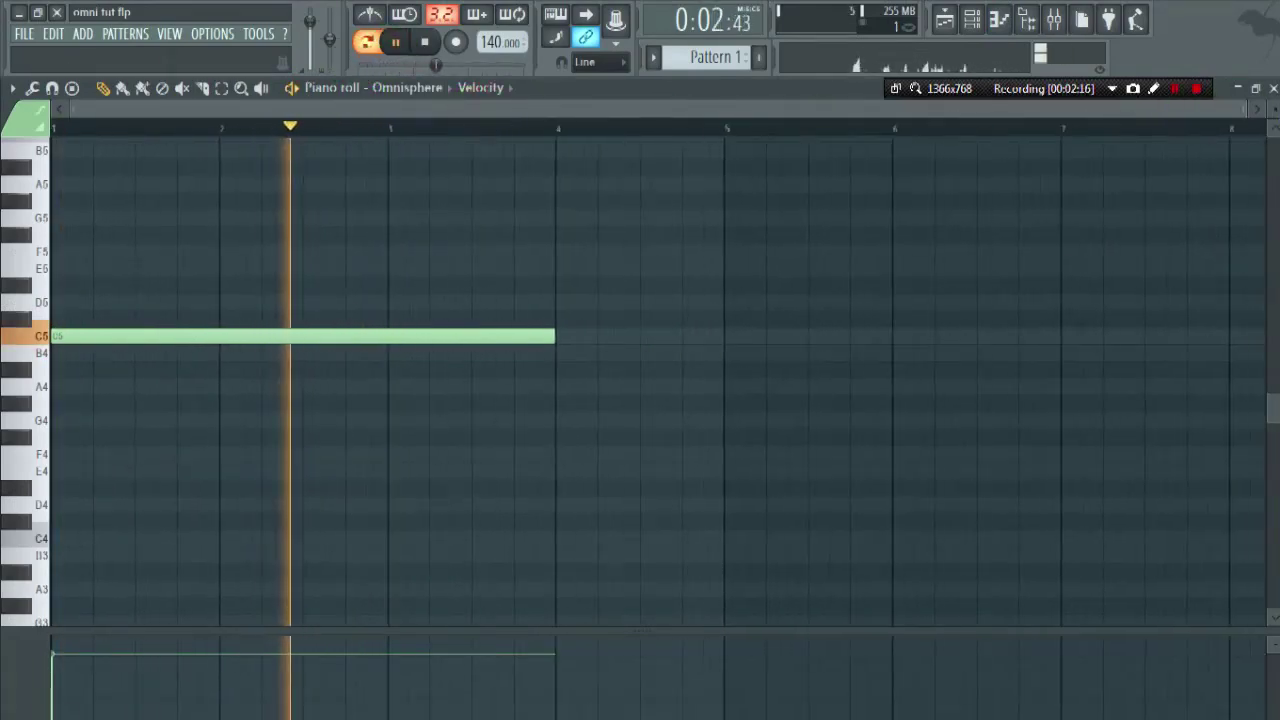
pyautogui.click(400, 55)
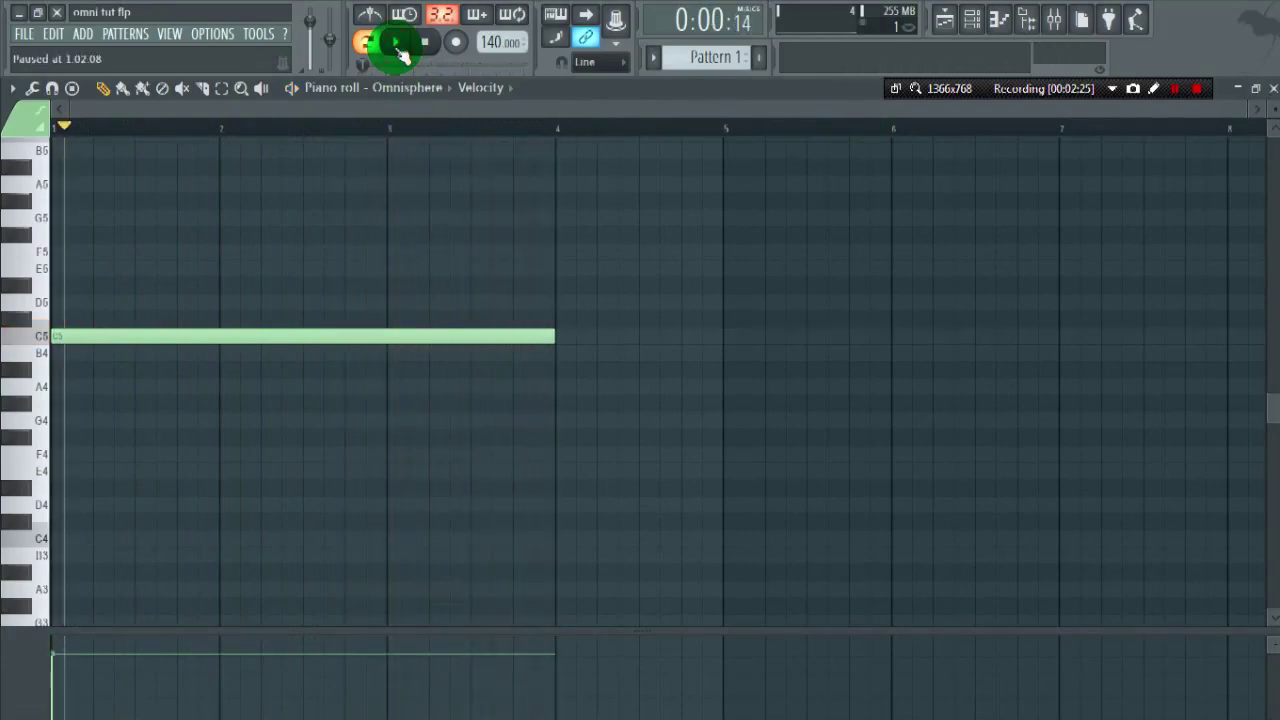
# Step: Reopen Omnisphere from the channel rack, close the Soundsource Browser, and choose Utility > Share Sounds
pyautogui.click(985, 22)
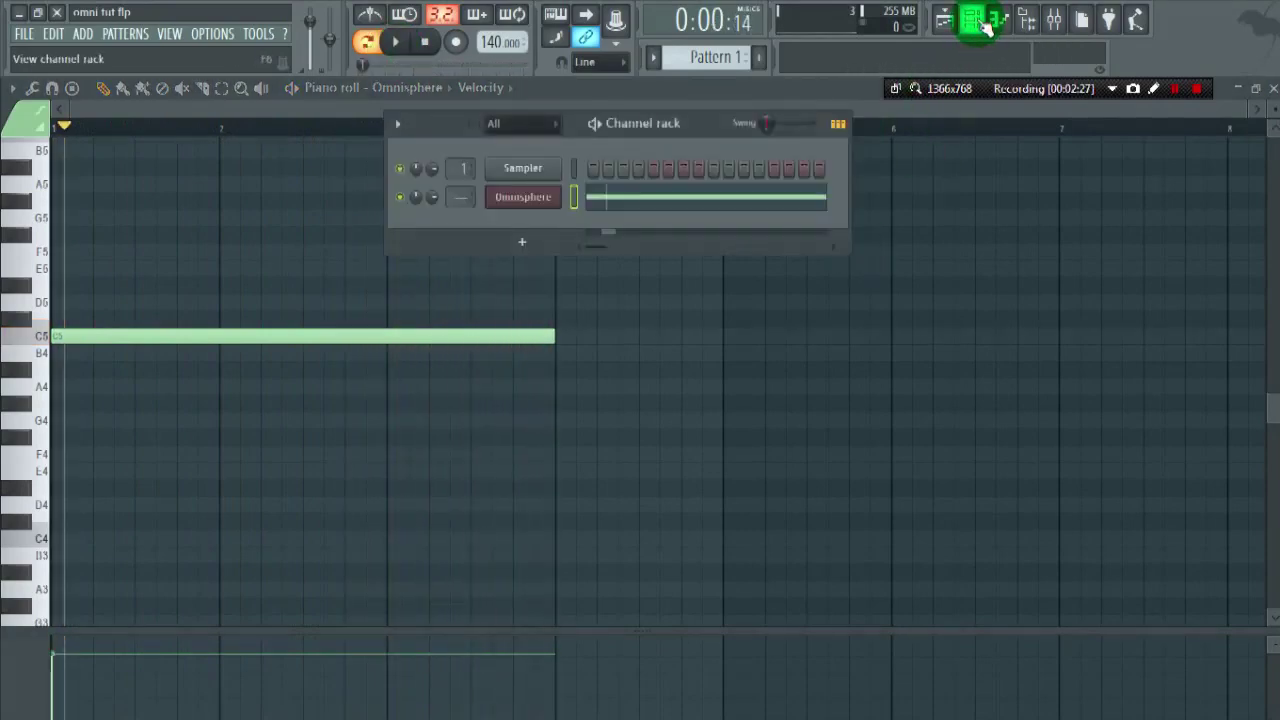
pyautogui.click(528, 200)
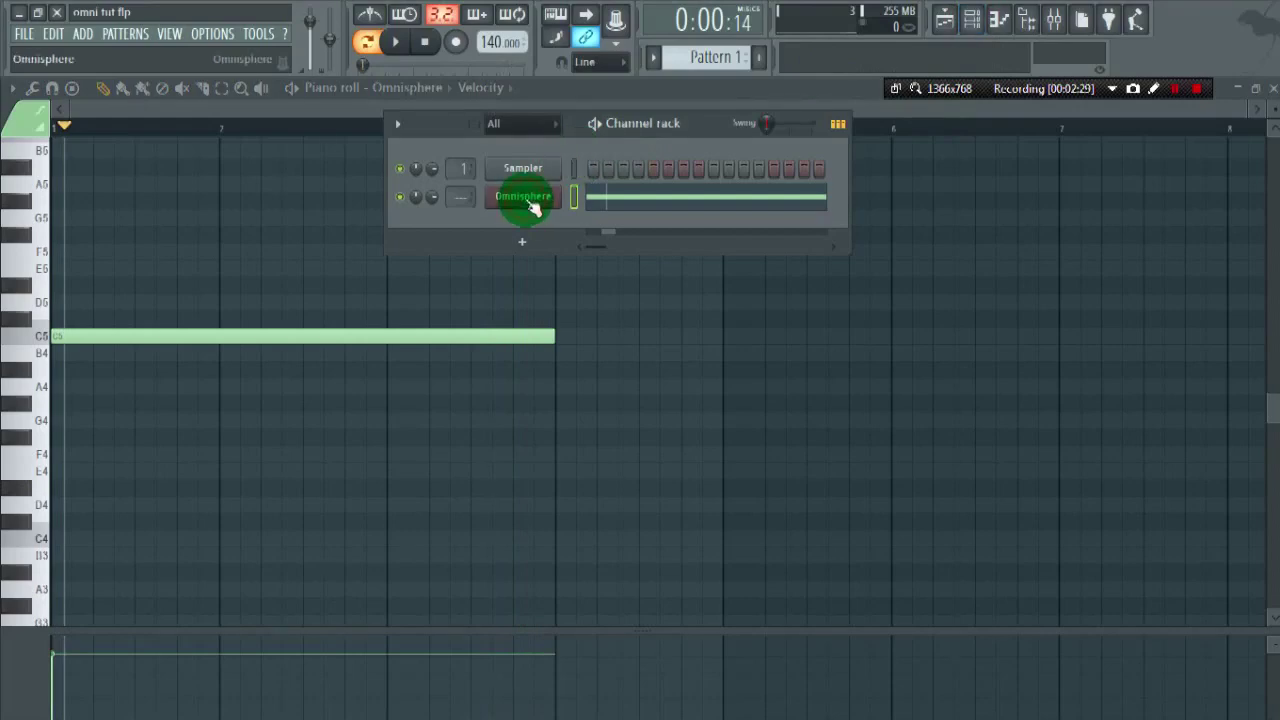
pyautogui.click(525, 199)
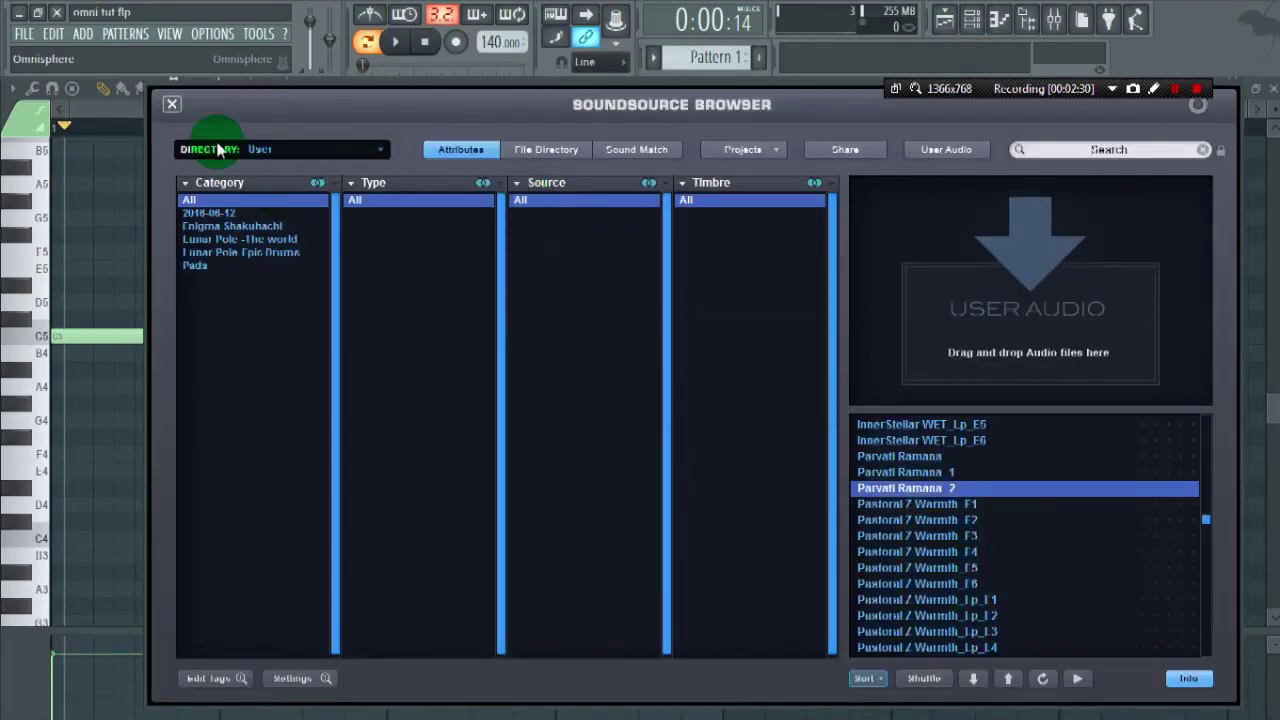
pyautogui.click(174, 105)
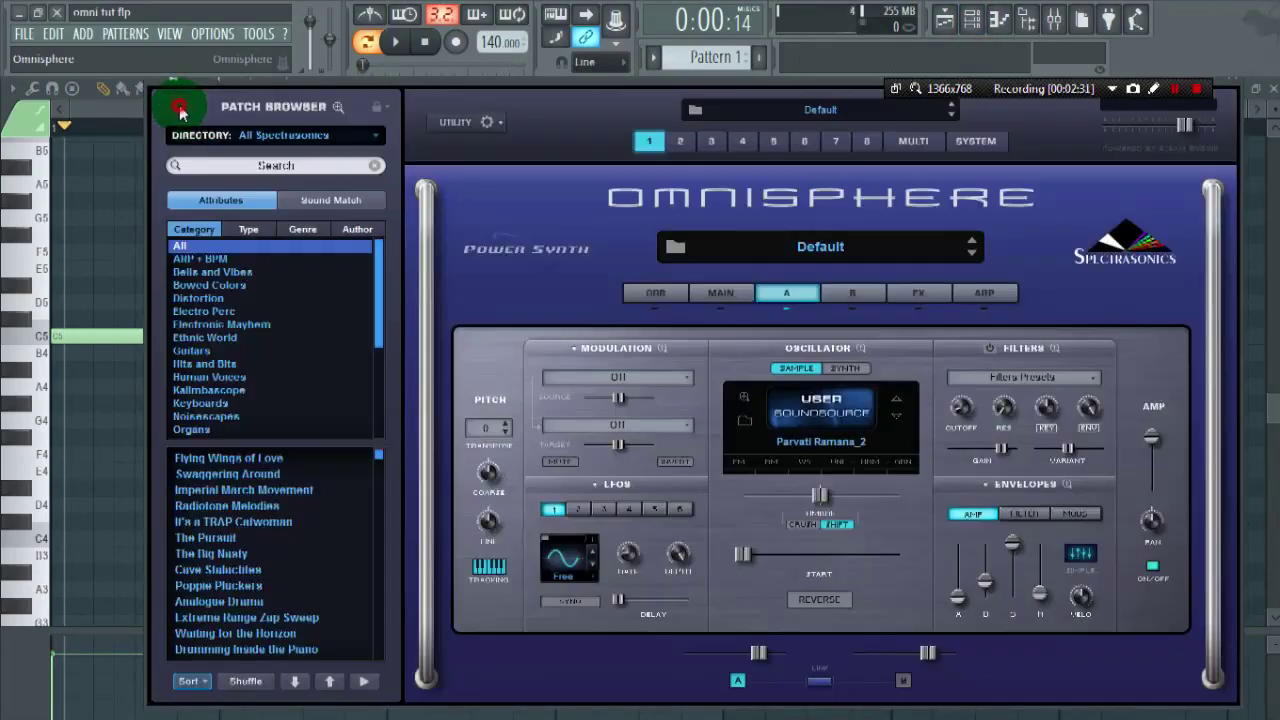
pyautogui.click(486, 123)
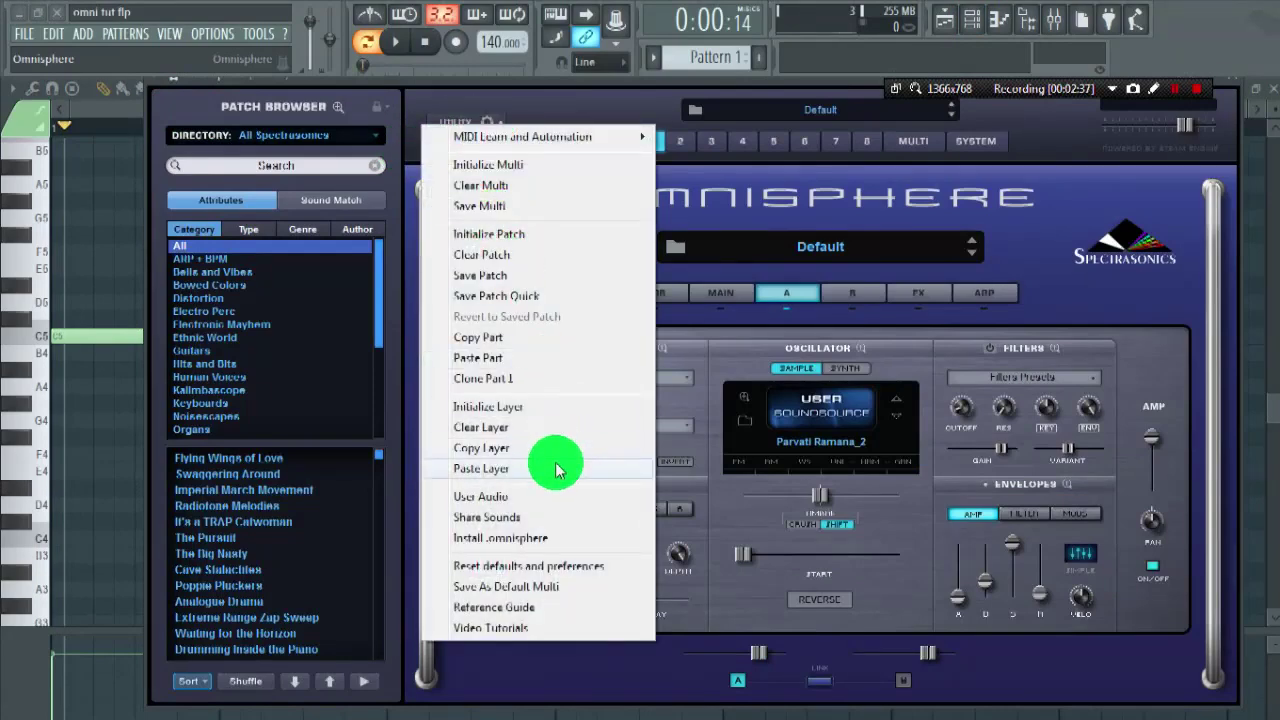
pyautogui.click(505, 527)
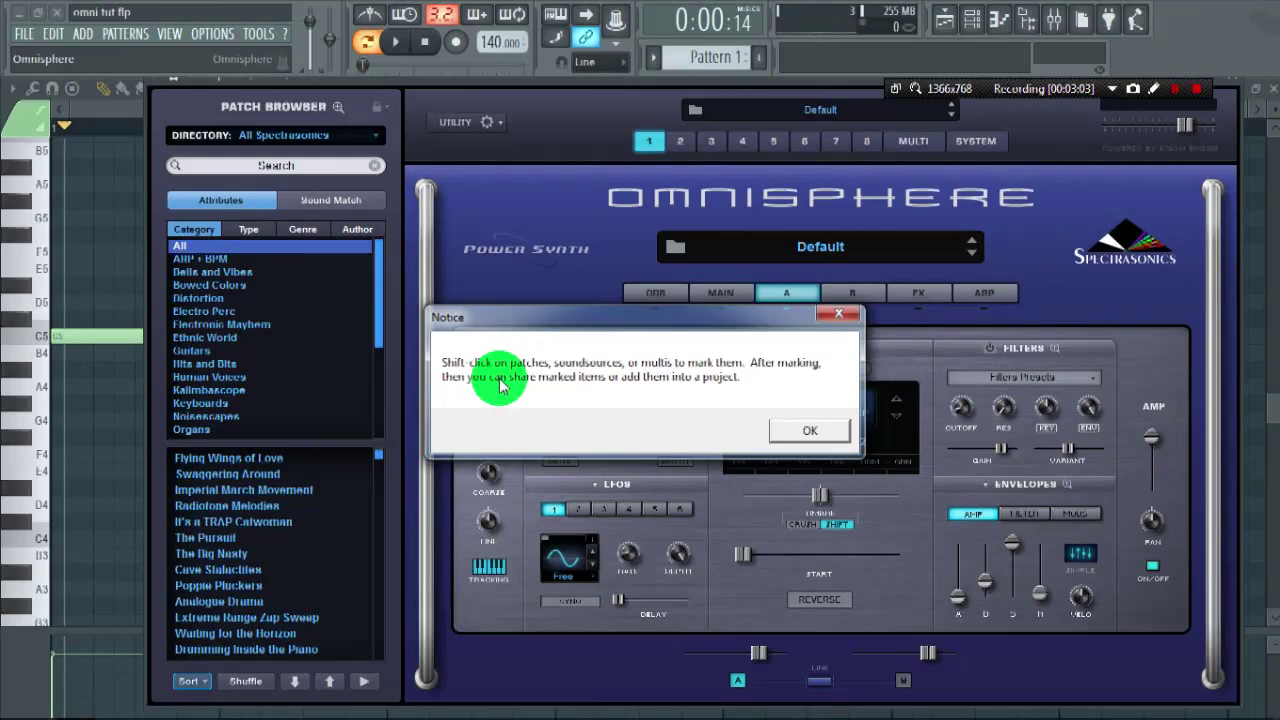
# Step: Mark Flying Wings of Love, Swaggering Around and Imperial March Movement, then choose Share Sounds
pyautogui.press('Return')
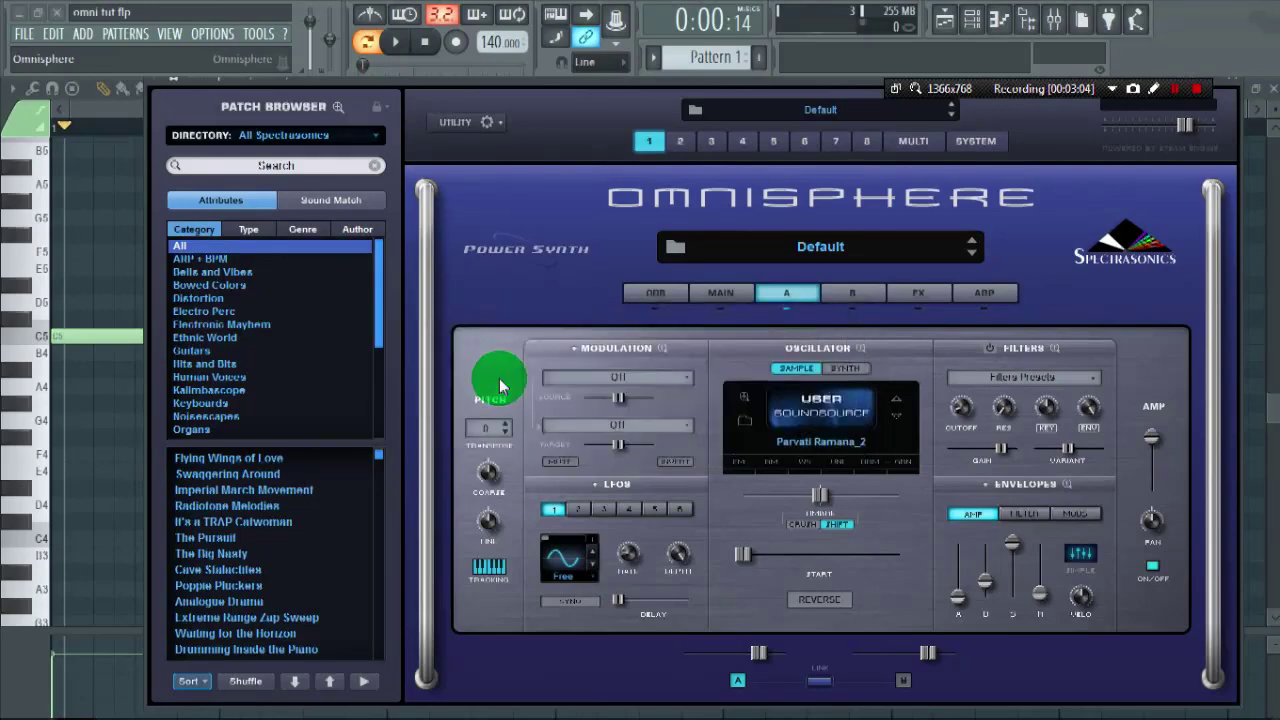
pyautogui.click(271, 460)
pyautogui.moveTo(275, 477); pyautogui.dragTo(296, 497)
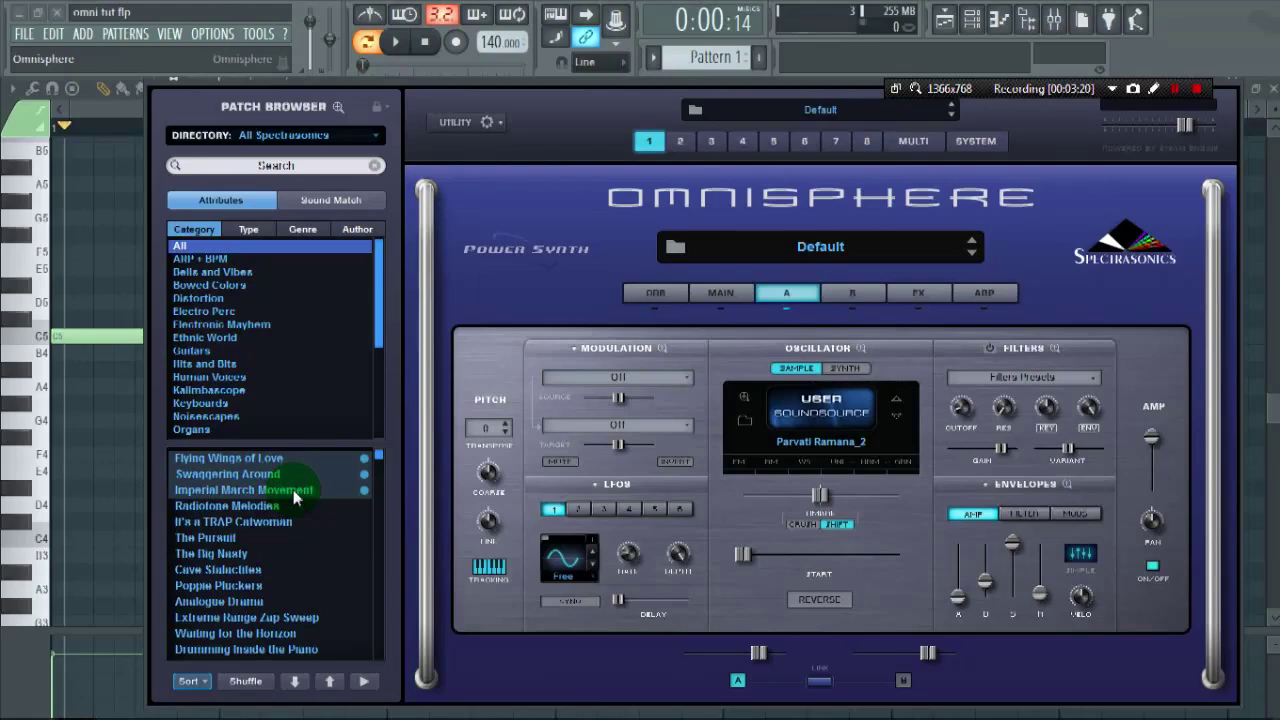
pyautogui.click(466, 134)
pyautogui.click(467, 122)
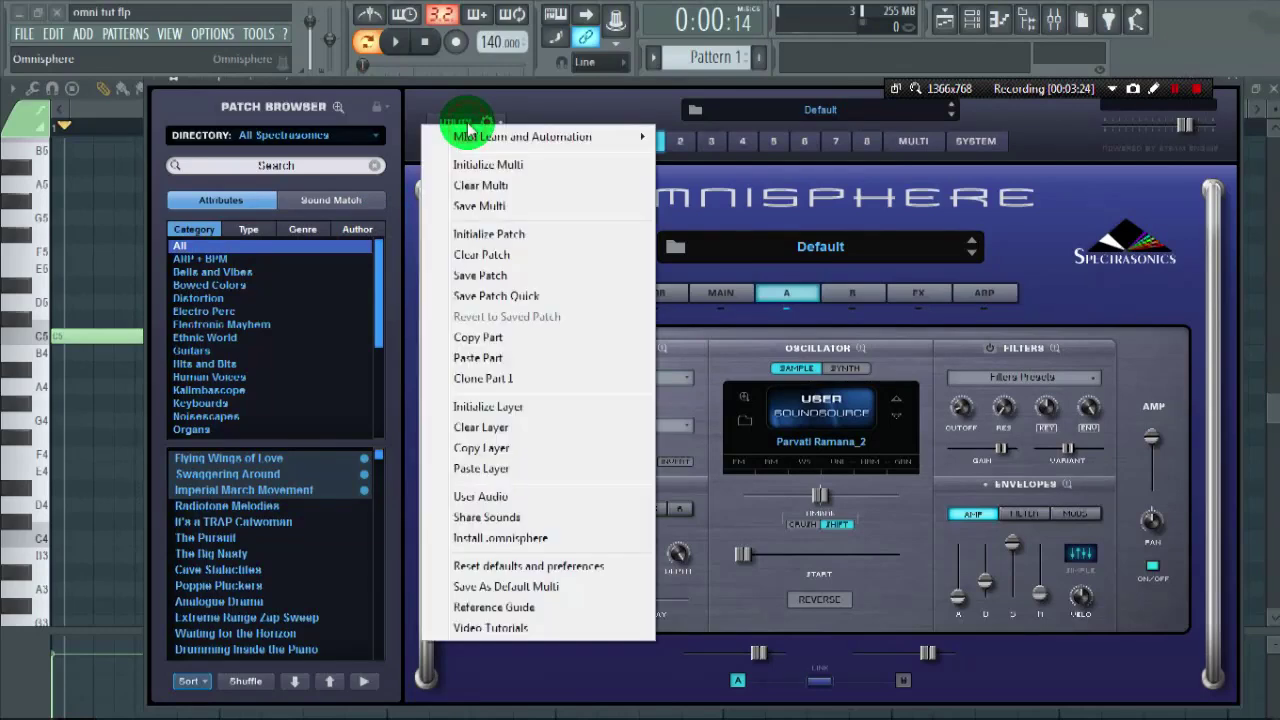
pyautogui.click(498, 515)
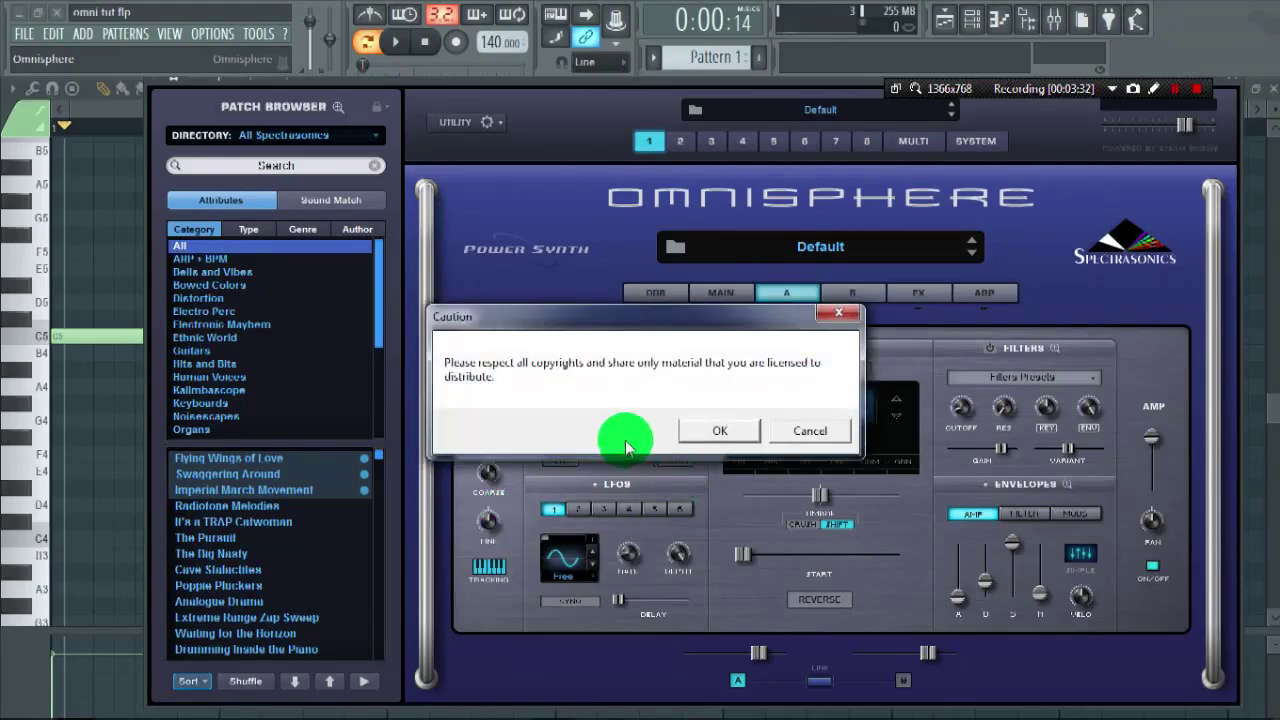
# Step: Accept the copyright caution and save the share archive as MyShareData on the Desktop
pyautogui.click(692, 431)
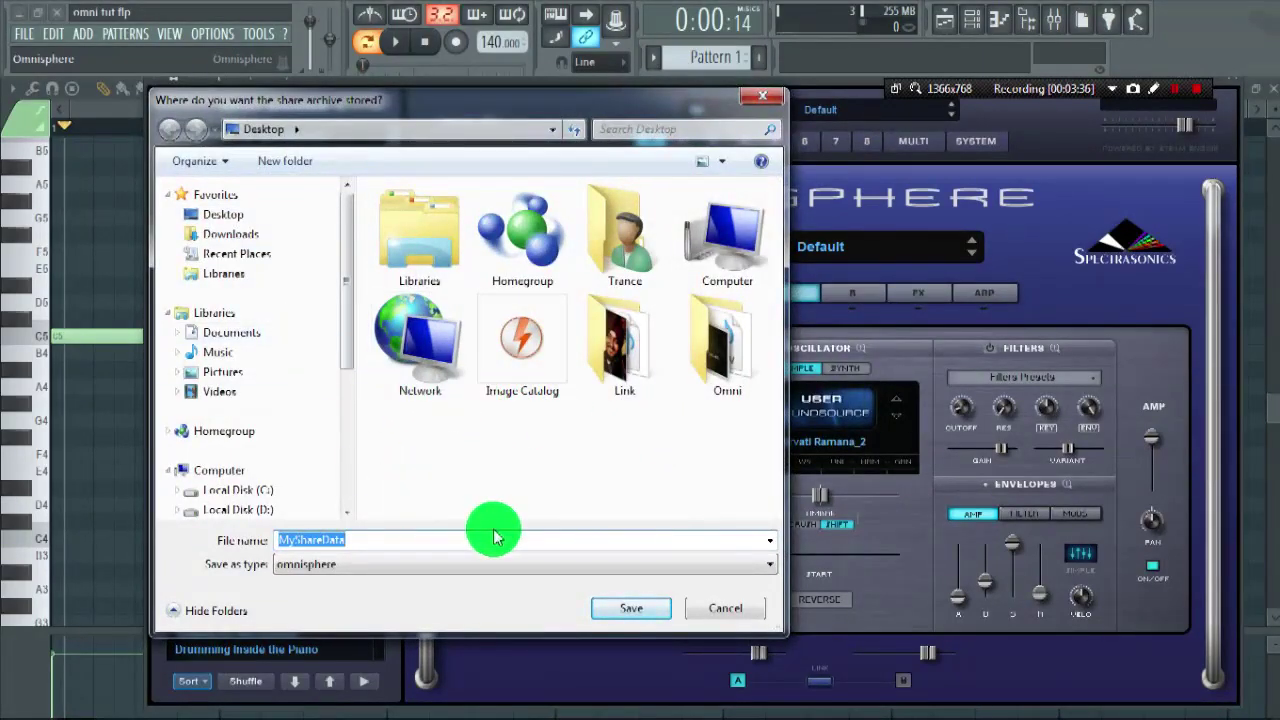
pyautogui.click(617, 612)
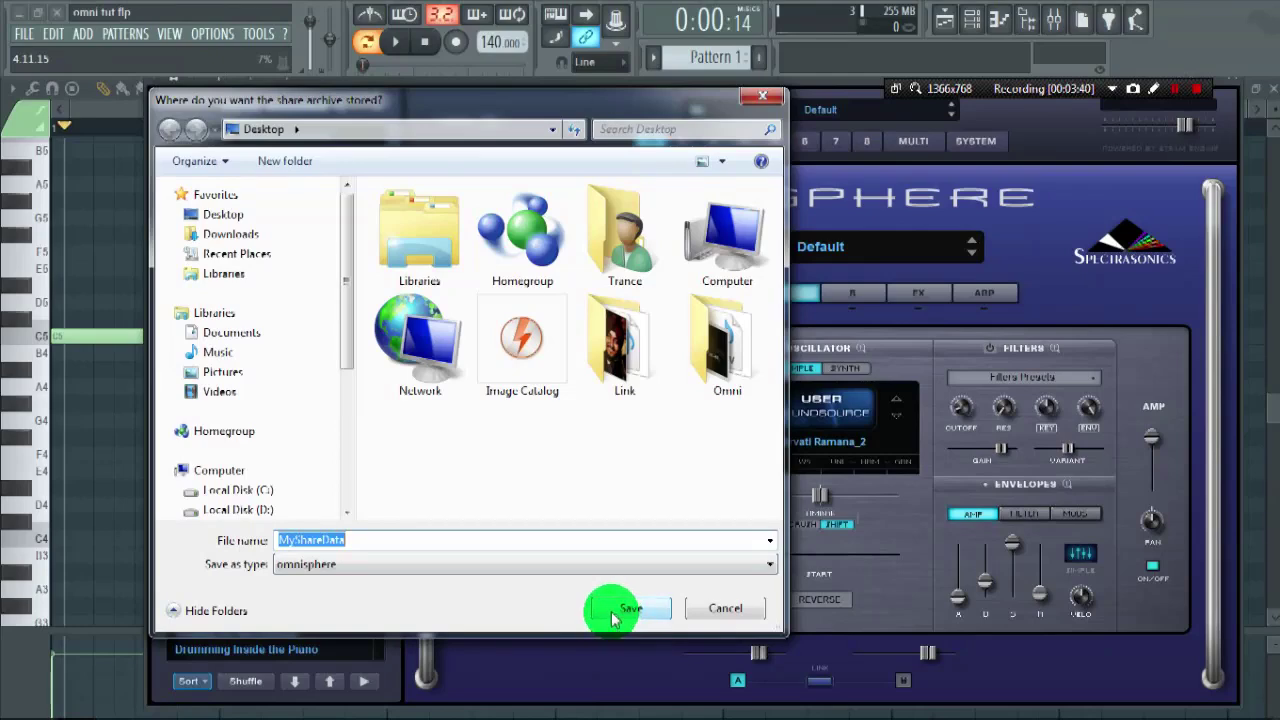
pyautogui.press('BackSpace')
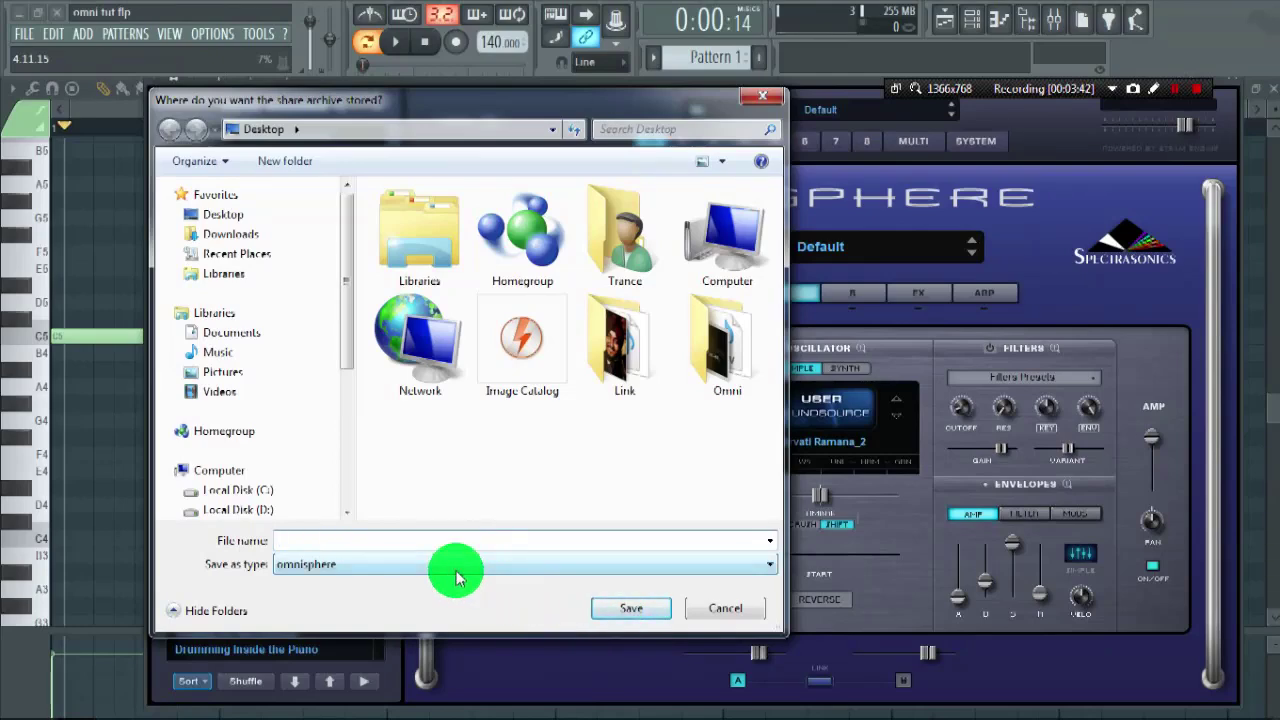
pyautogui.write('omni')
pyautogui.click(595, 612)
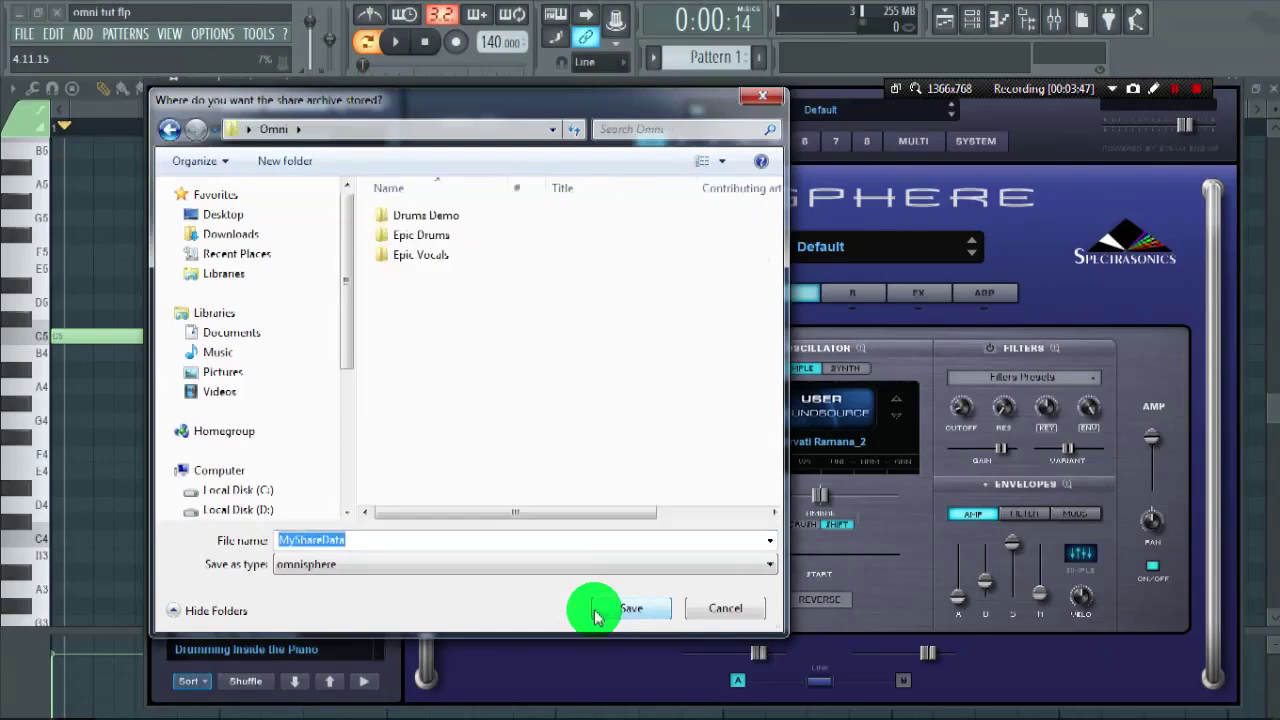
pyautogui.click(247, 214)
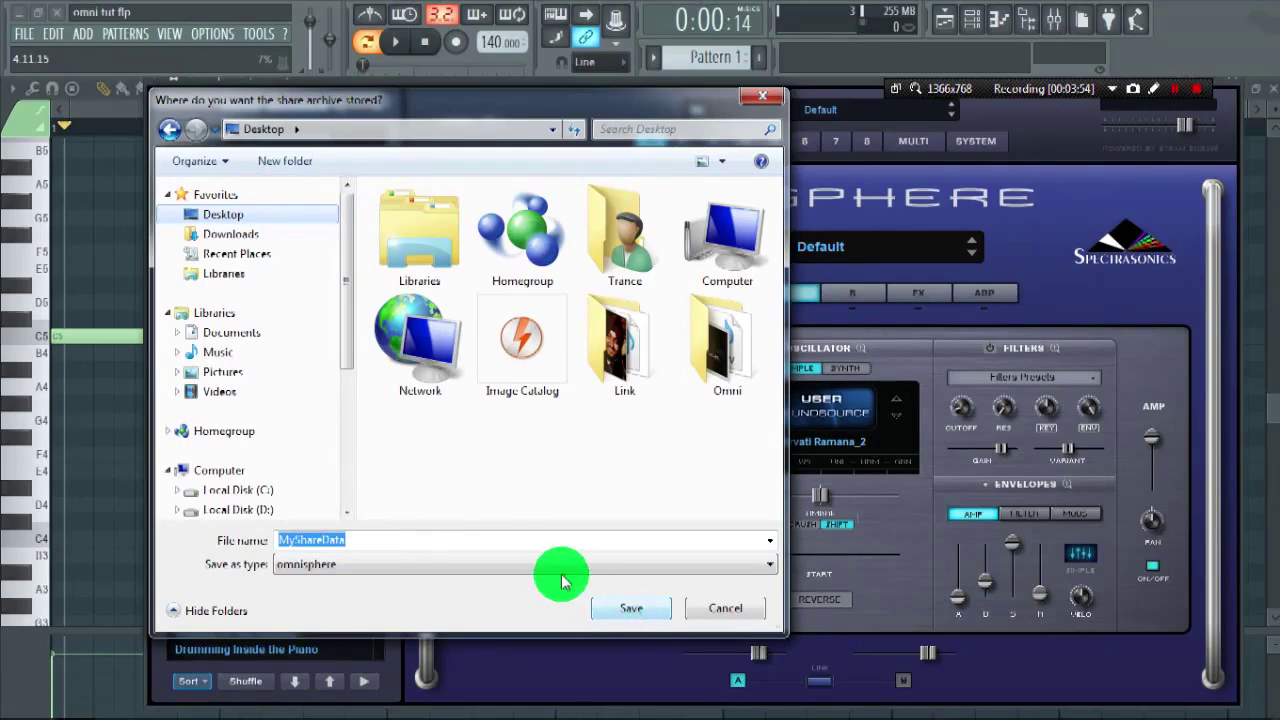
pyautogui.click(622, 608)
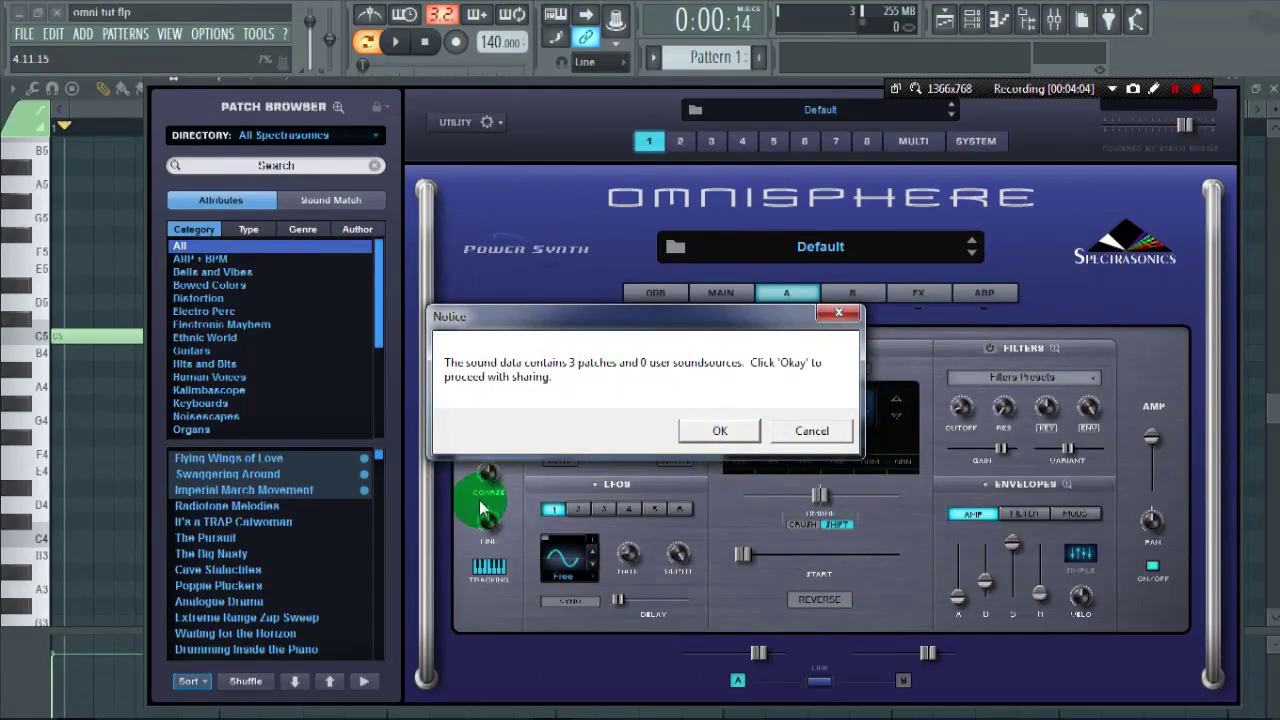
# Step: Confirm sharing 3 patches and 0 soundsources and close the ready-to-share notice
pyautogui.click(692, 443)
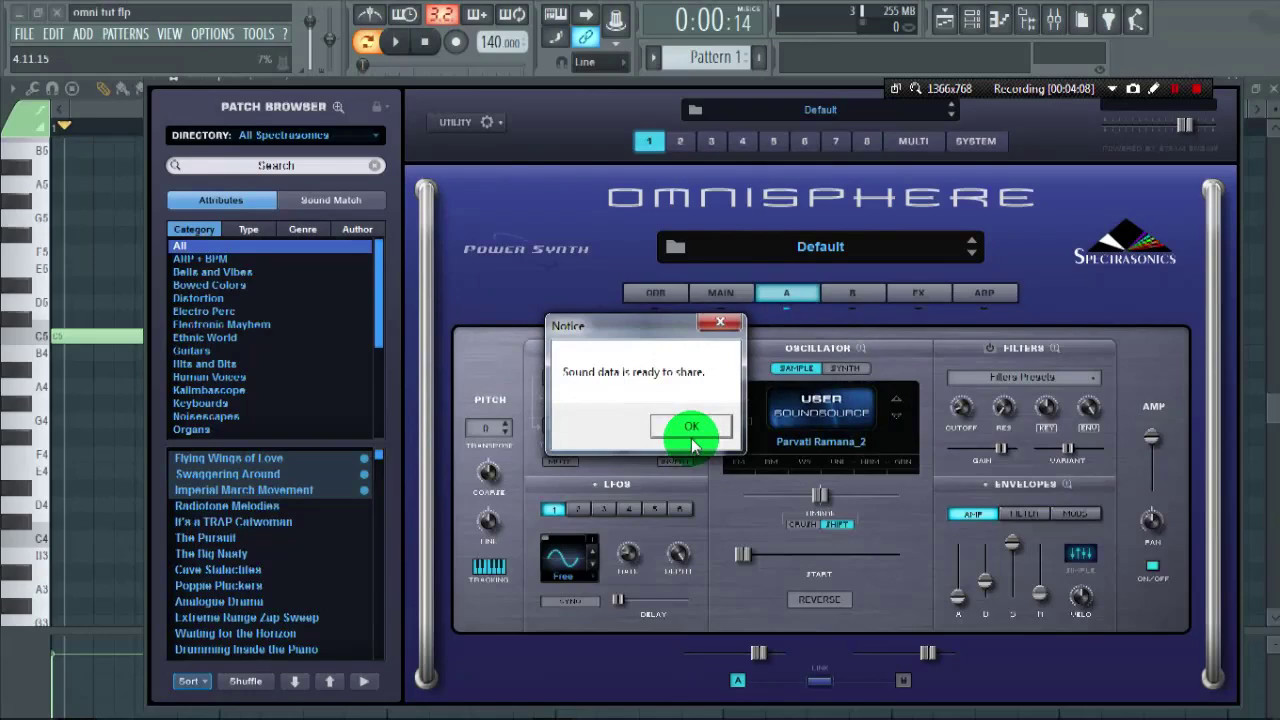
pyautogui.click(684, 429)
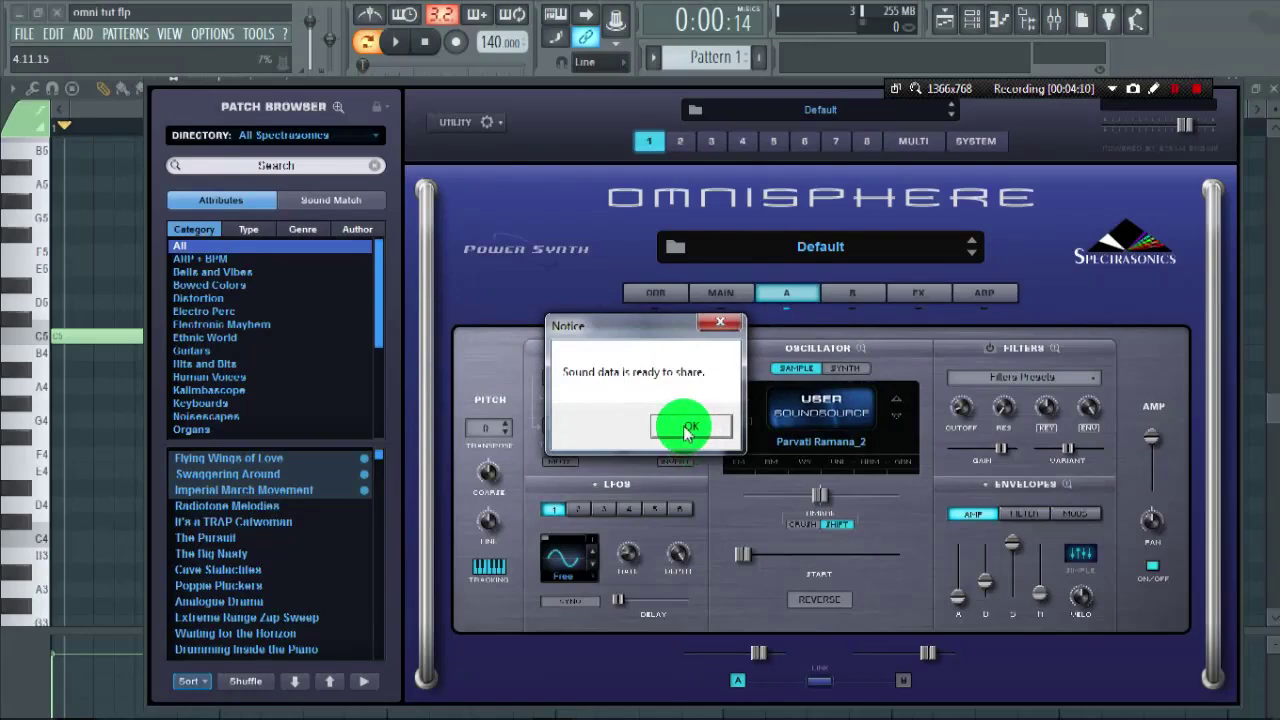
pyautogui.click(684, 427)
pyautogui.click(684, 426)
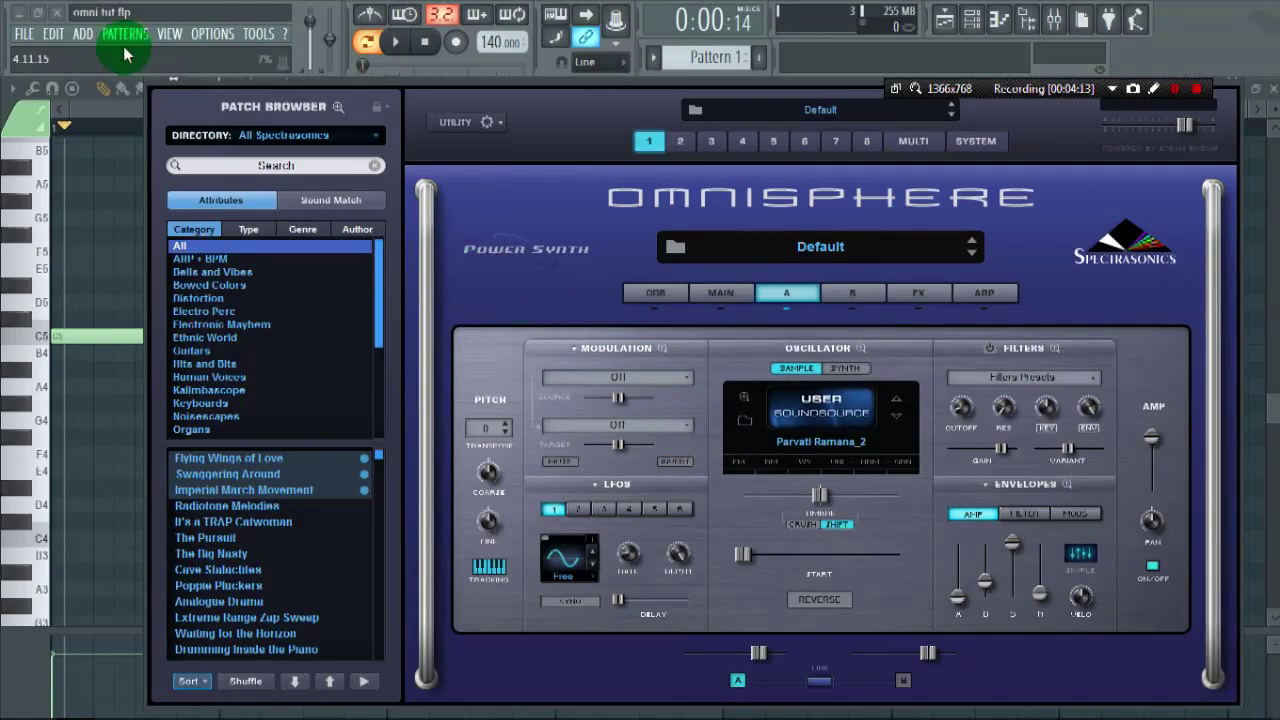
# Step: Minimize FL Studio and select the MyShareData.omnisphere file on the desktop
pyautogui.click(28, 20)
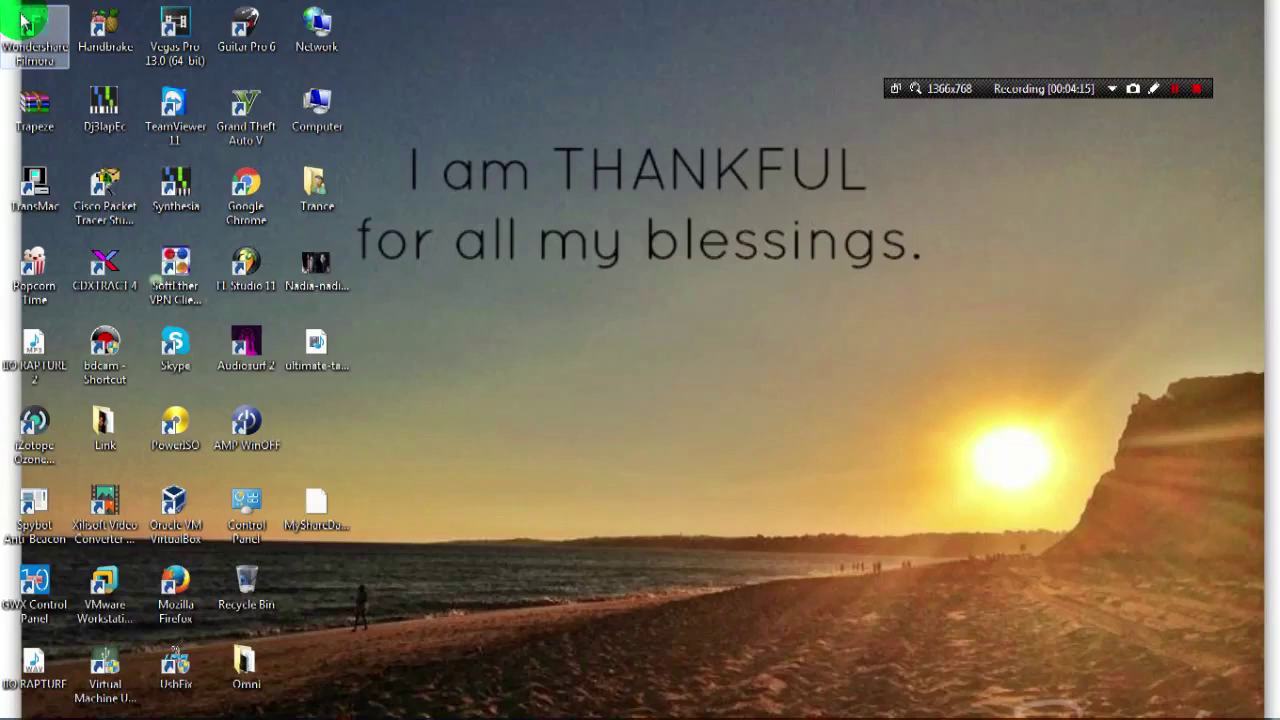
pyautogui.click(313, 520)
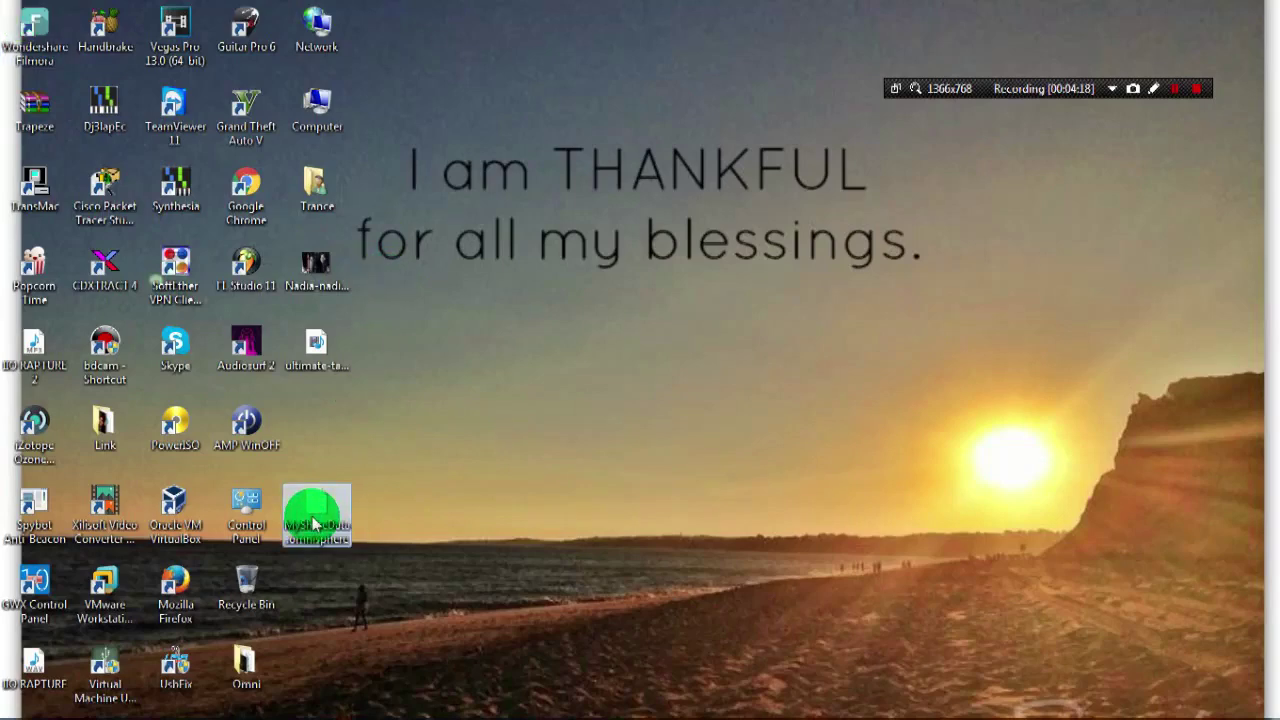